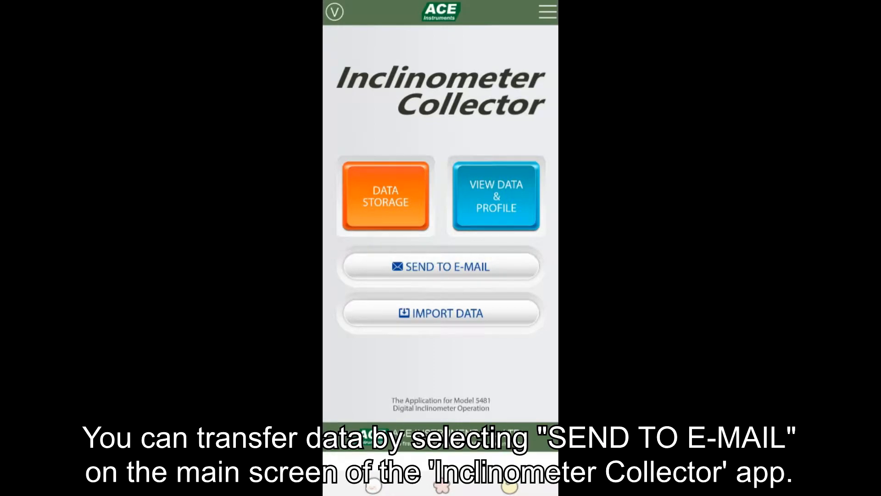
# - Send the A Site_A Hole.acf data file by e-mail to the listed address
pyautogui.click(441, 266)
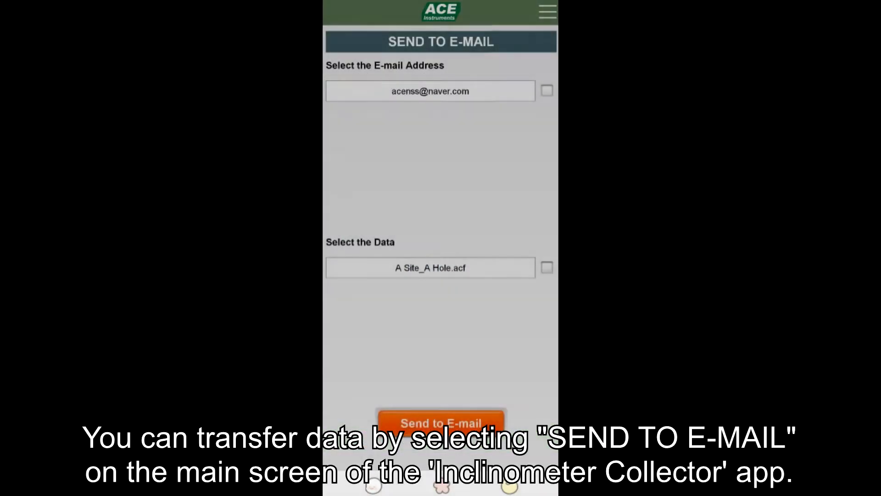
pyautogui.click(430, 91)
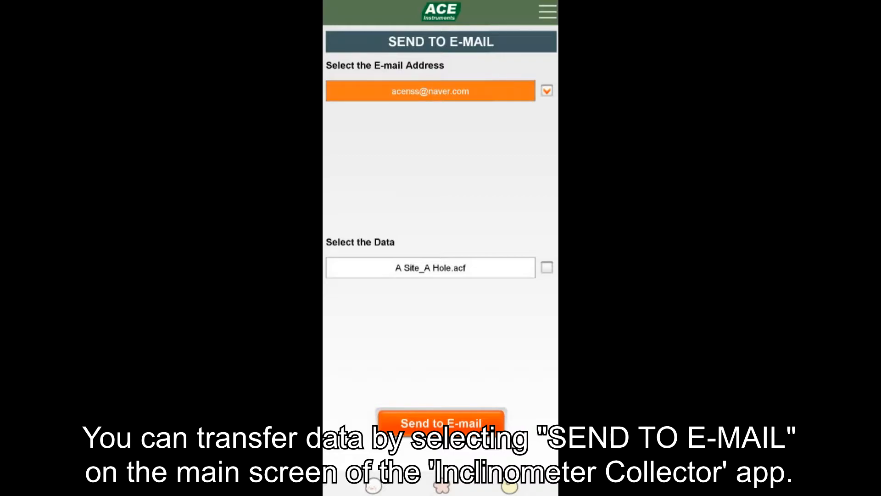
pyautogui.click(431, 268)
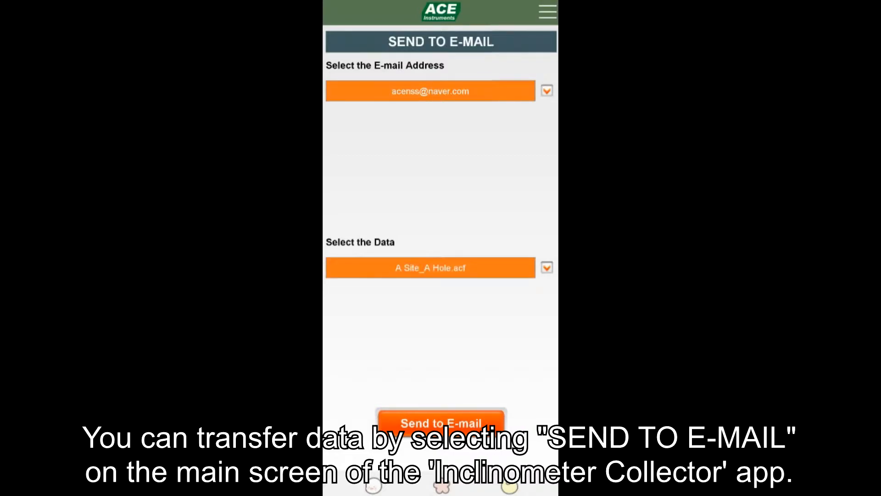
pyautogui.click(441, 422)
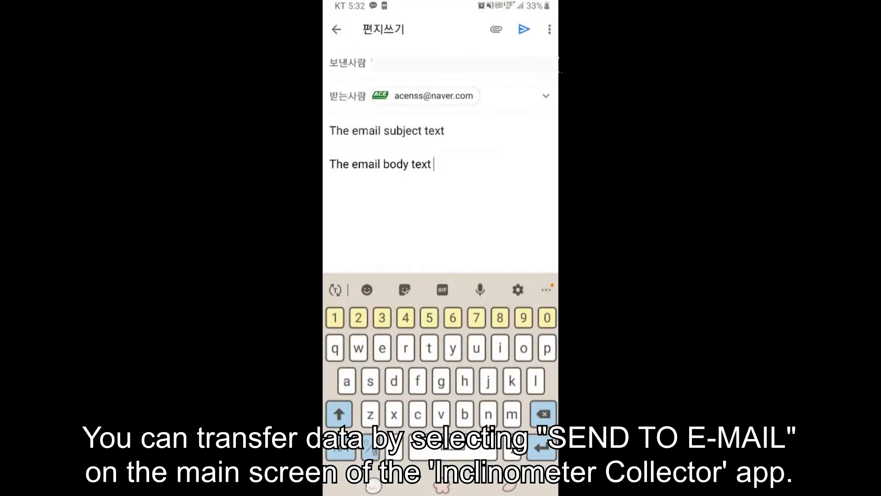
pyautogui.click(524, 29)
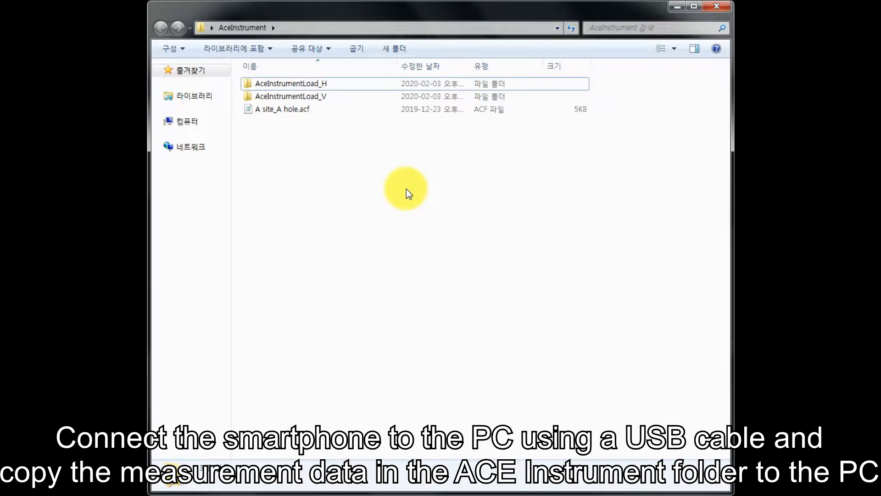
# - Copy the A site_A hole.acf measurement file from the phone's AceInstrument folder
pyautogui.click(311, 115)
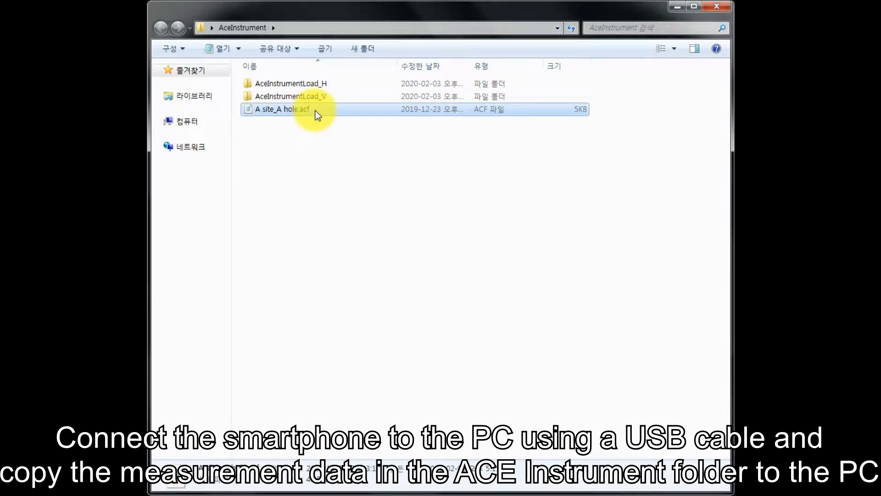
pyautogui.rightClick(315, 111)
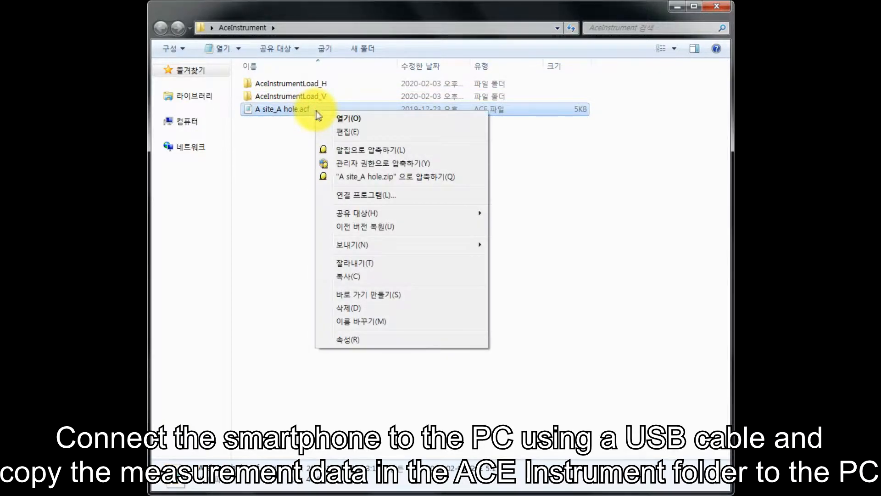
pyautogui.click(364, 279)
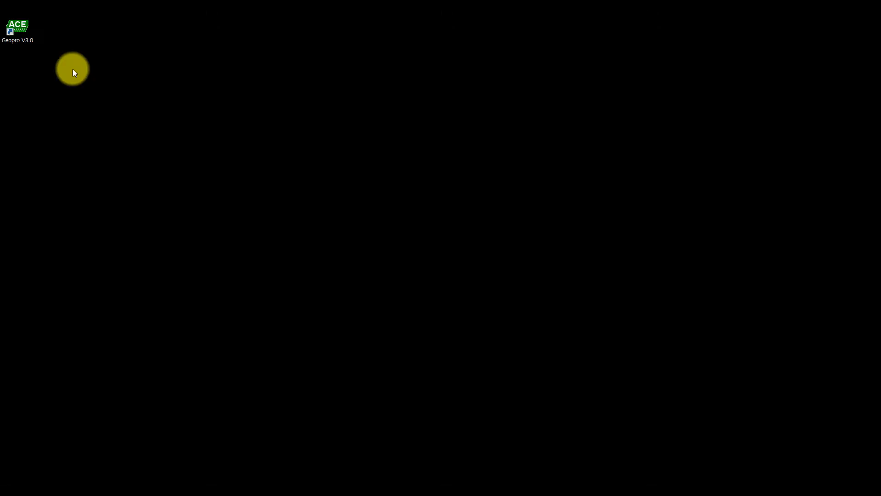
# - Launch Geopro V3.0 and create a new .geo file named ACE in the documents folder
pyautogui.doubleClick(25, 39)
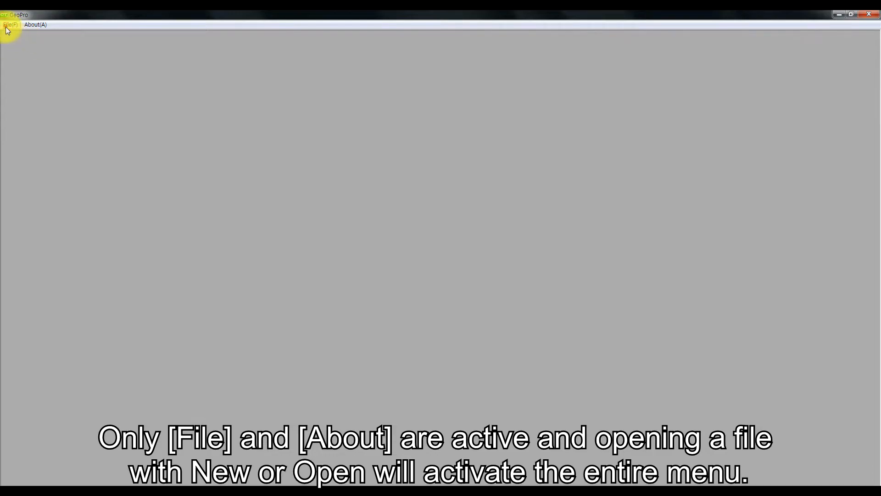
pyautogui.click(7, 25)
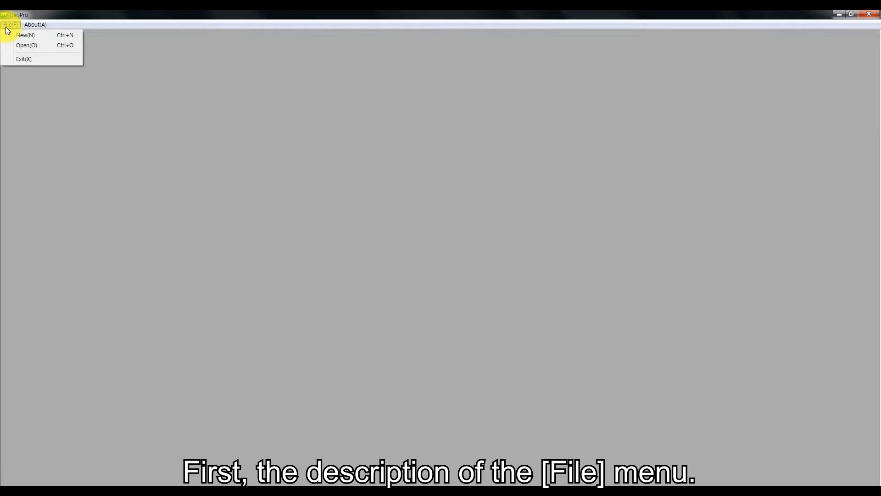
pyautogui.click(23, 35)
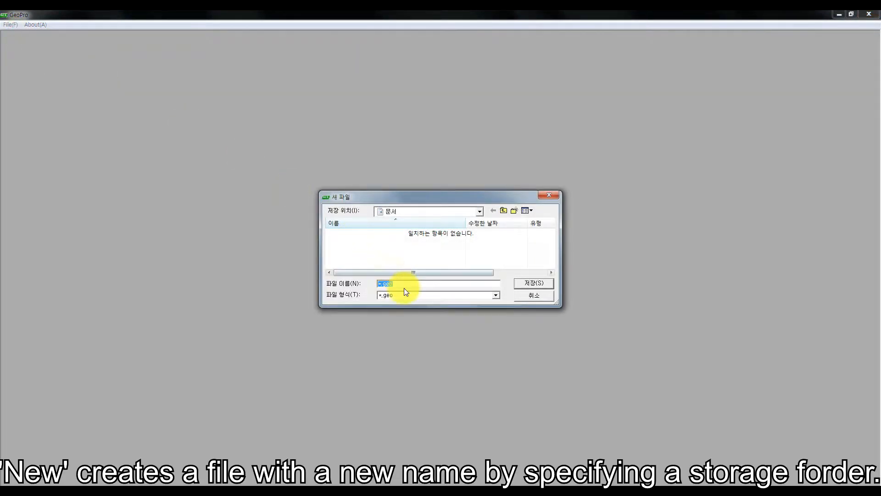
pyautogui.write('ACE')
pyautogui.click(523, 285)
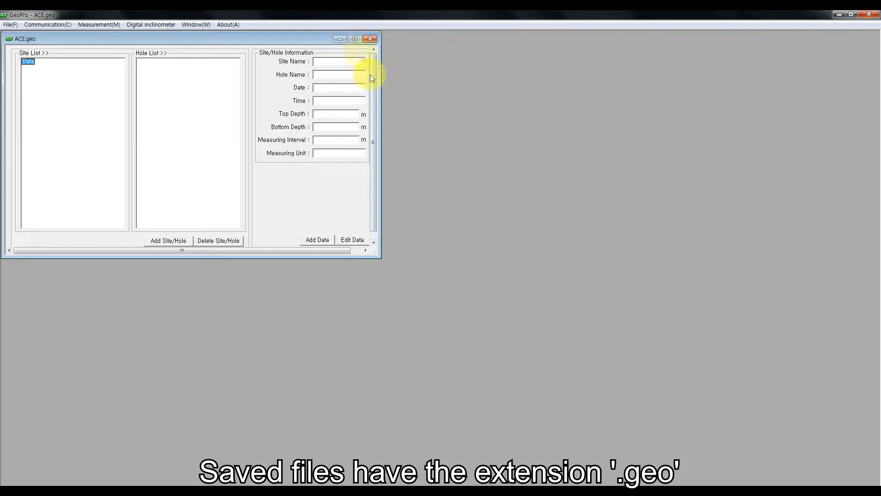
# - Close the ACE.geo file and reopen it from the documents folder
pyautogui.click(369, 39)
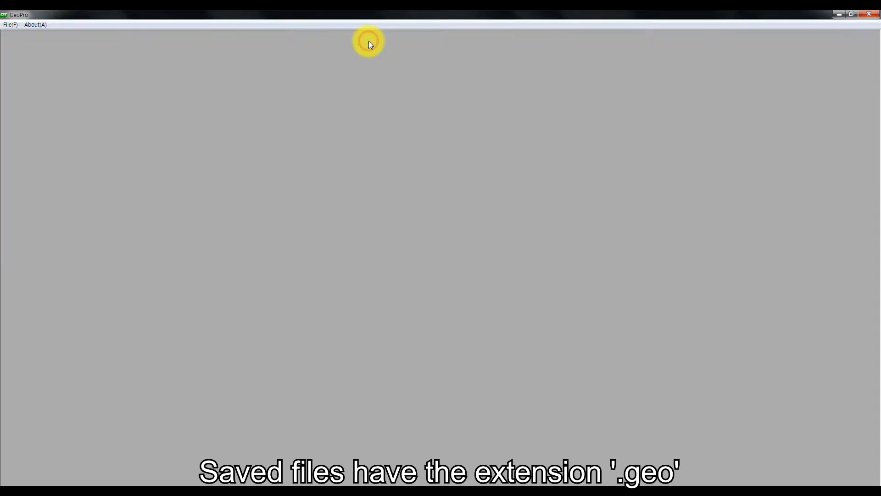
pyautogui.click(10, 24)
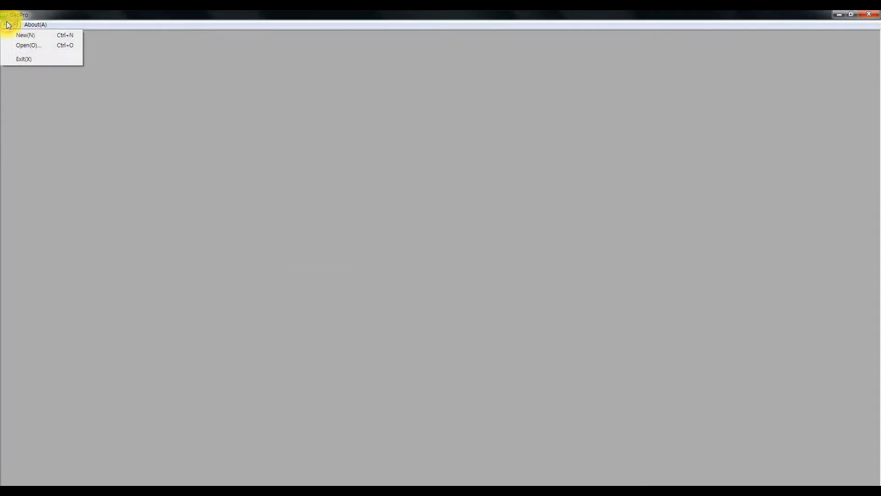
pyautogui.click(25, 46)
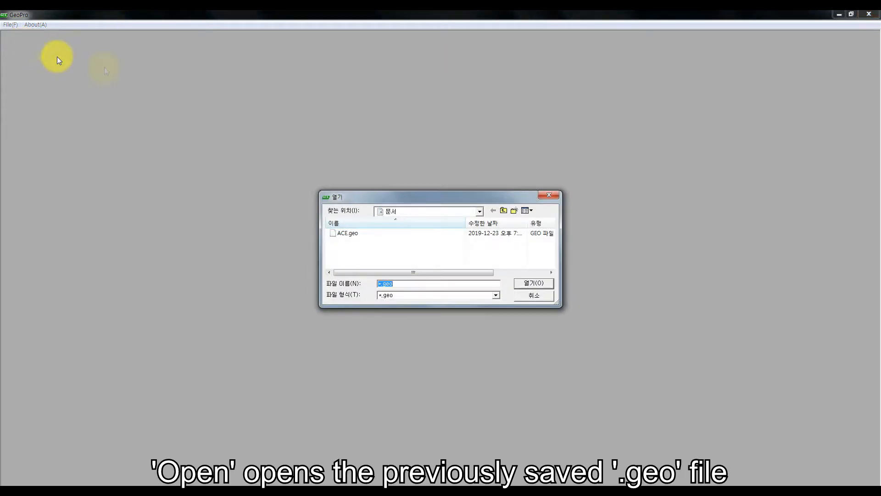
pyautogui.click(363, 232)
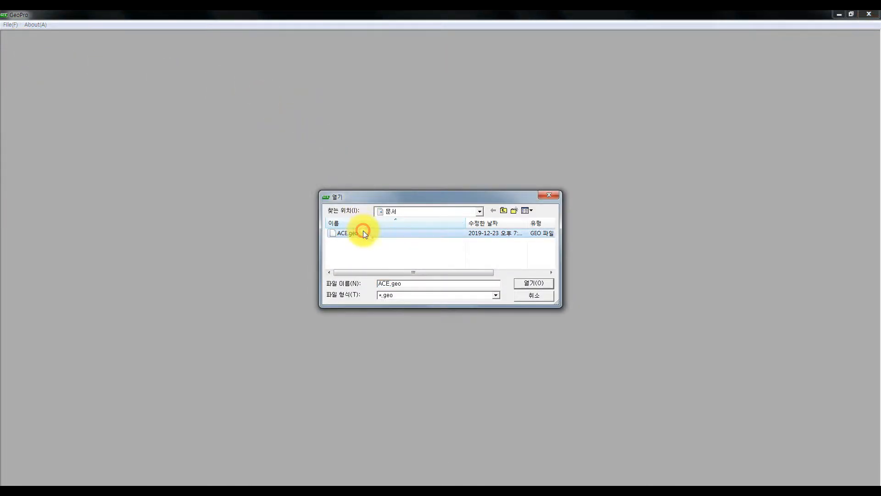
pyautogui.click(519, 284)
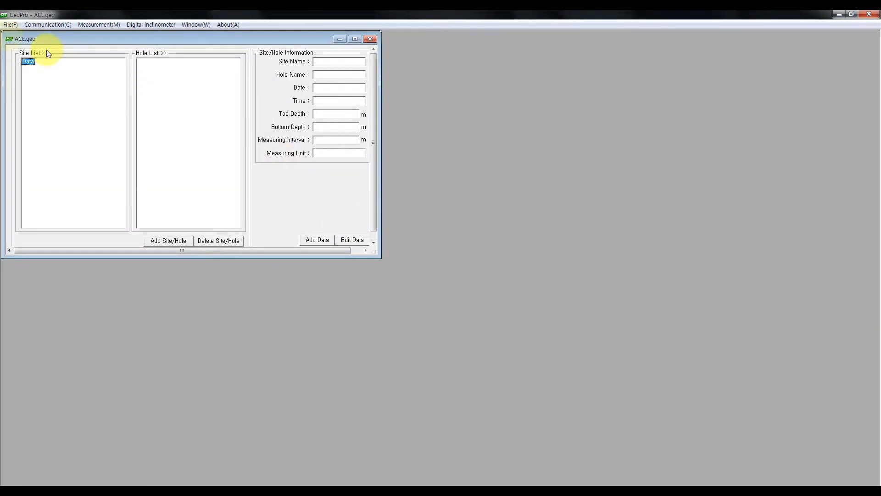
pyautogui.click(8, 25)
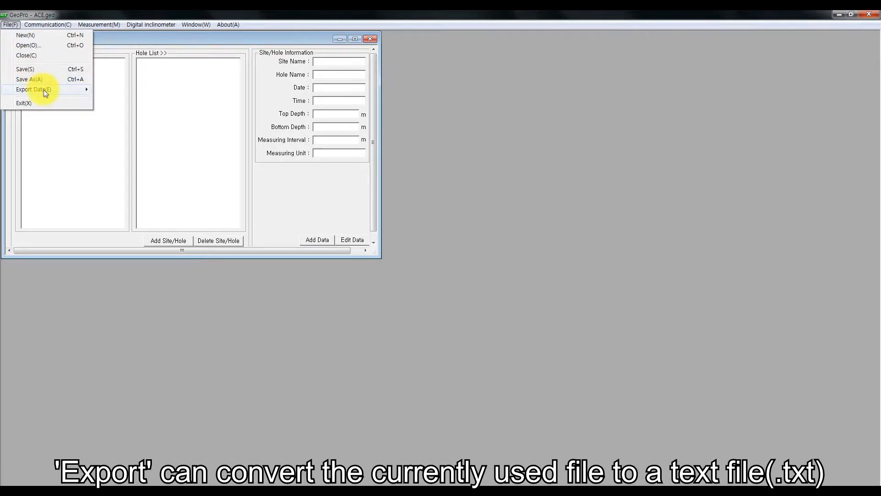
pyautogui.moveTo(43, 89)
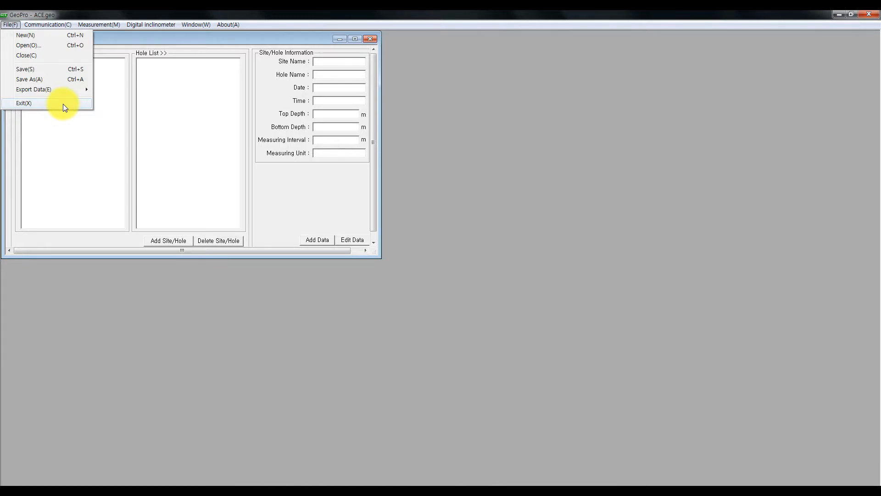
pyautogui.click(59, 25)
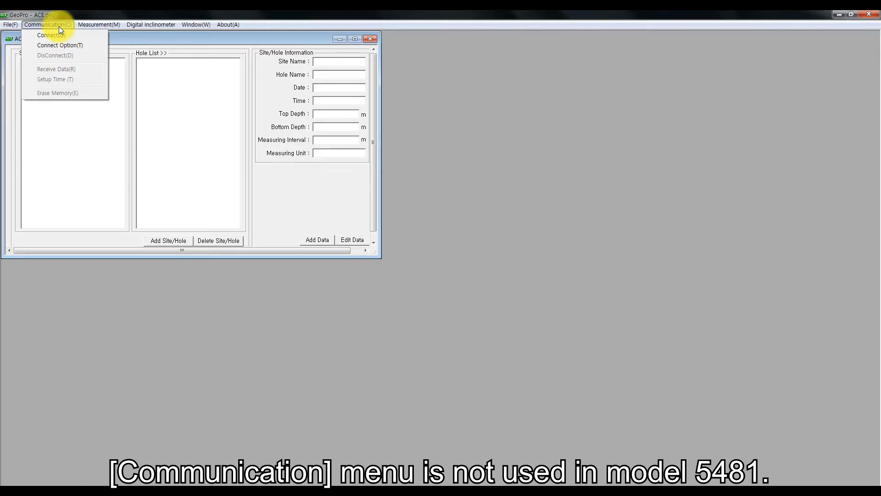
pyautogui.click(59, 25)
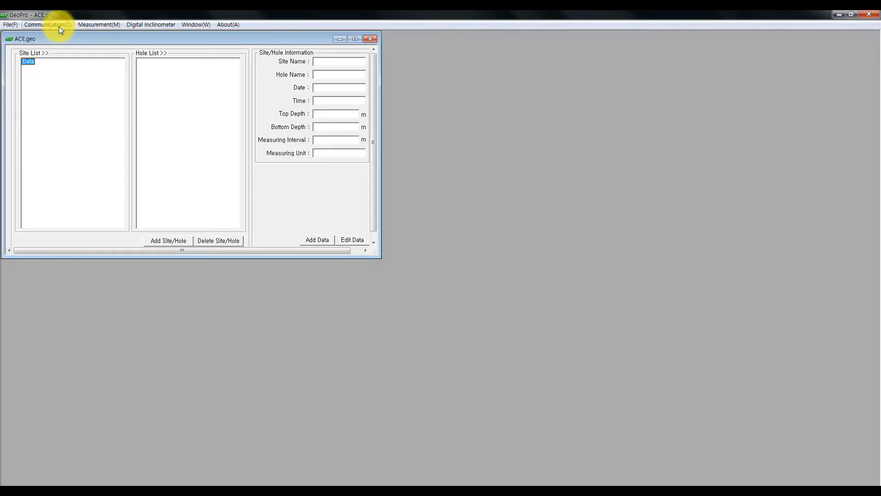
pyautogui.click(153, 25)
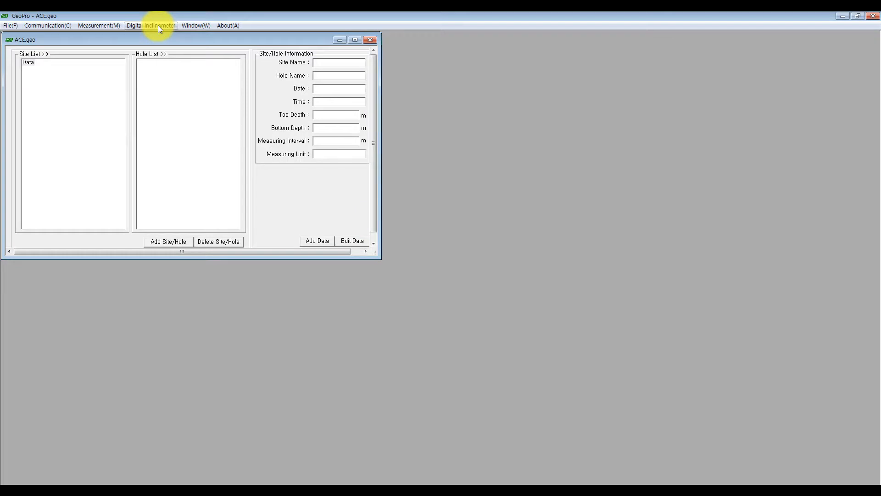
# - Add site "A Site" with hole "A Hole", top depth 0.5 m, bottom depth 19.5 m and measuring interval 0.5 m
pyautogui.click(175, 241)
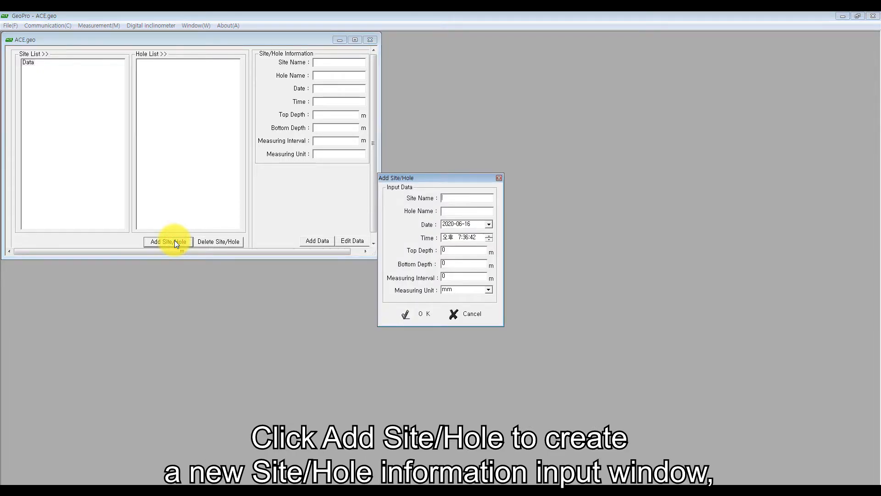
pyautogui.click(446, 198)
pyautogui.write('A Site')
pyautogui.press('Tab')
pyautogui.write('A Ho')
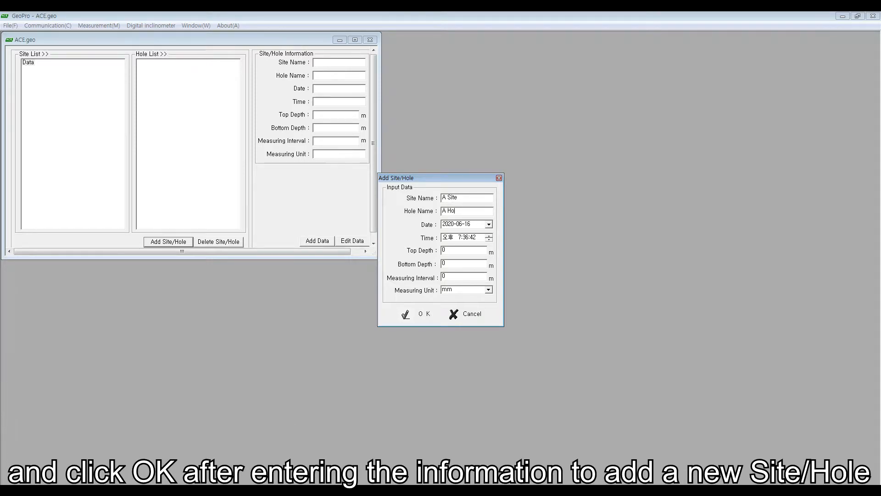
pyautogui.click(473, 253)
pyautogui.write('.5')
pyautogui.press('Tab')
pyautogui.write('19.5')
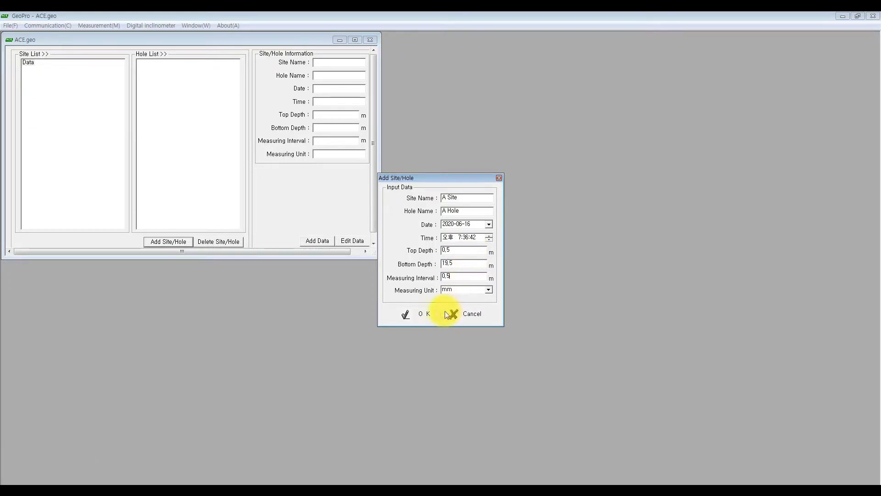
pyautogui.click(409, 313)
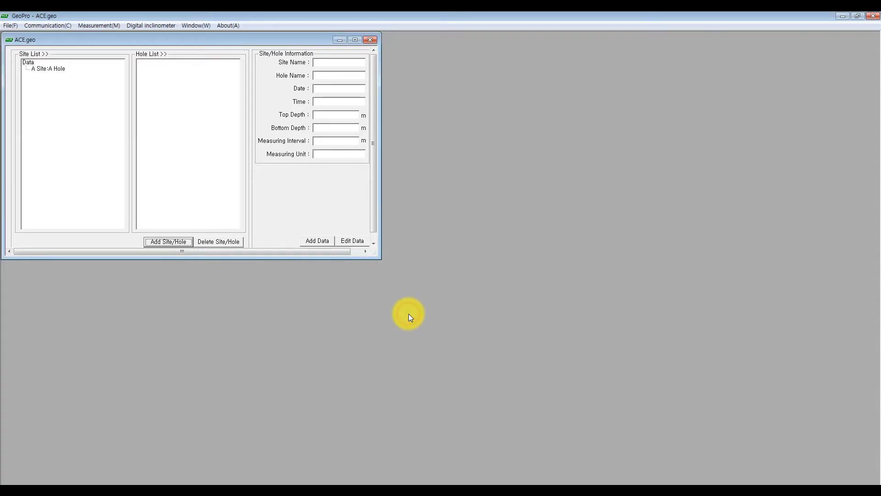
pyautogui.click(61, 70)
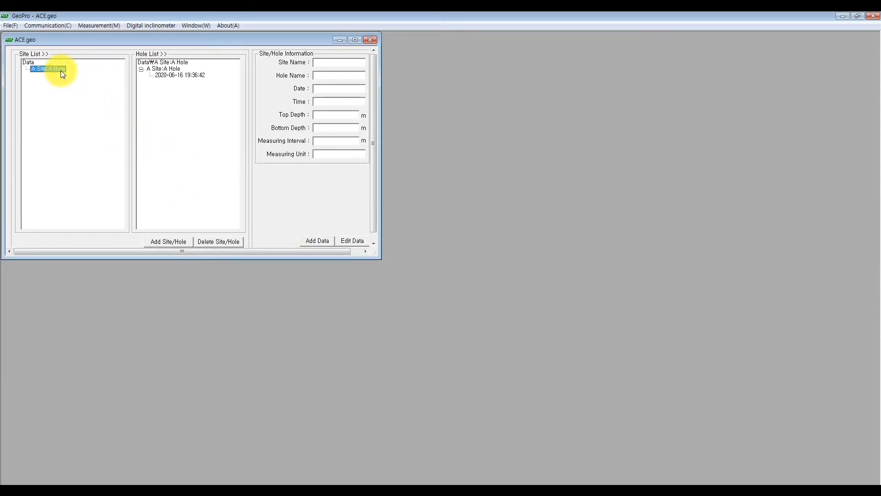
pyautogui.click(313, 241)
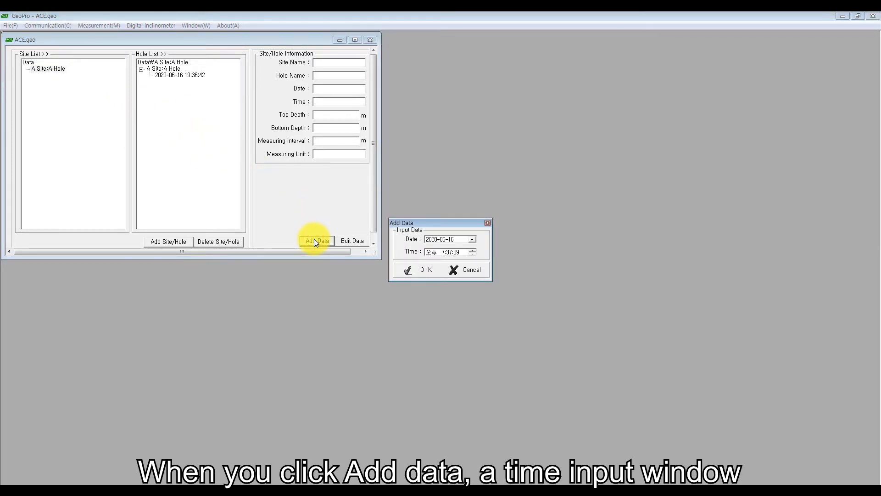
pyautogui.click(473, 239)
pyautogui.click(472, 239)
pyautogui.click(473, 252)
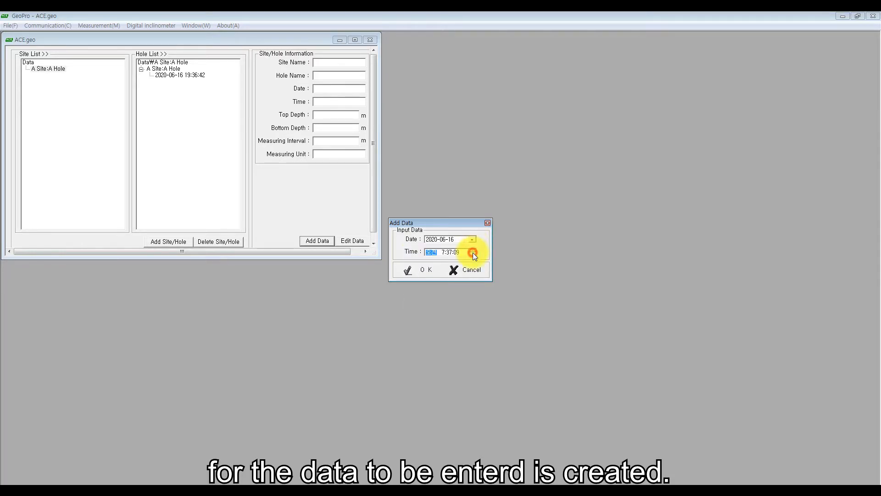
pyautogui.click(443, 252)
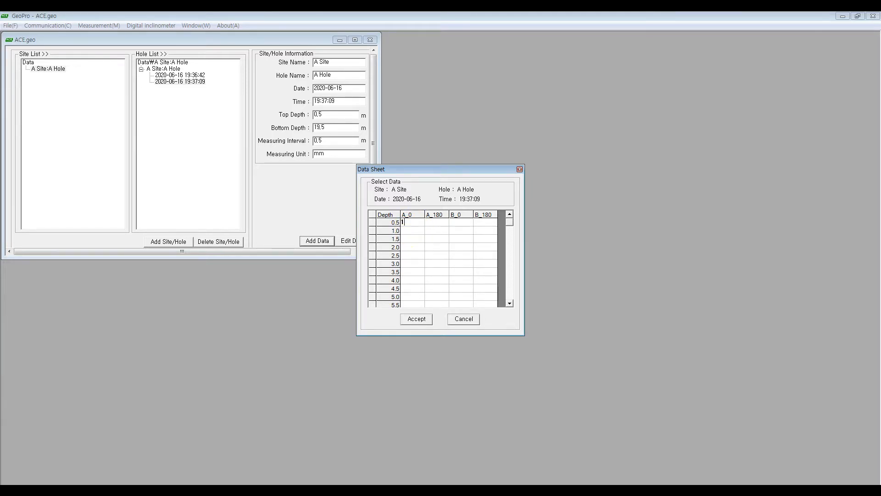
# - Fill the data sheet from depth 0.5 downward with A_0 values 1, 2, 3, 4 and A_180 values 1, 2, 4, and accept it
pyautogui.click(416, 233)
pyautogui.click(417, 247)
pyautogui.write('4')
pyautogui.click(436, 223)
pyautogui.write('1')
pyautogui.click(439, 231)
pyautogui.write('2')
pyautogui.click(440, 239)
pyautogui.write('4')
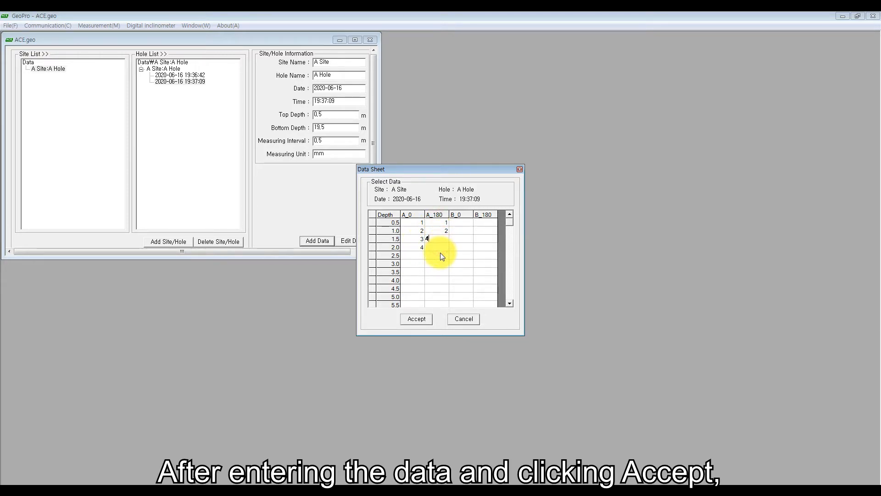
pyautogui.click(470, 227)
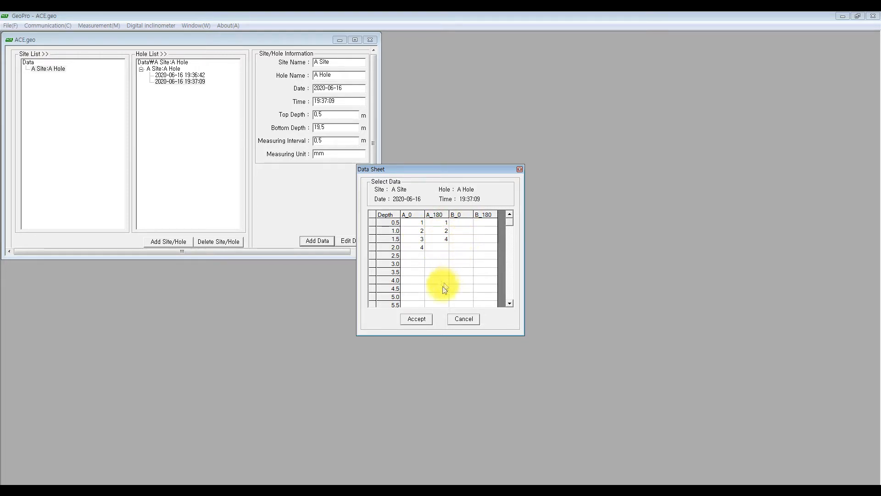
pyautogui.click(419, 317)
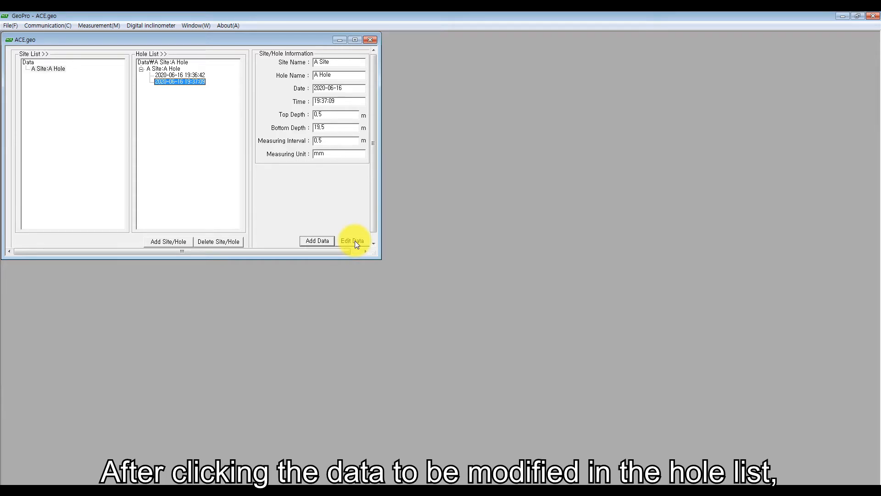
pyautogui.click(355, 242)
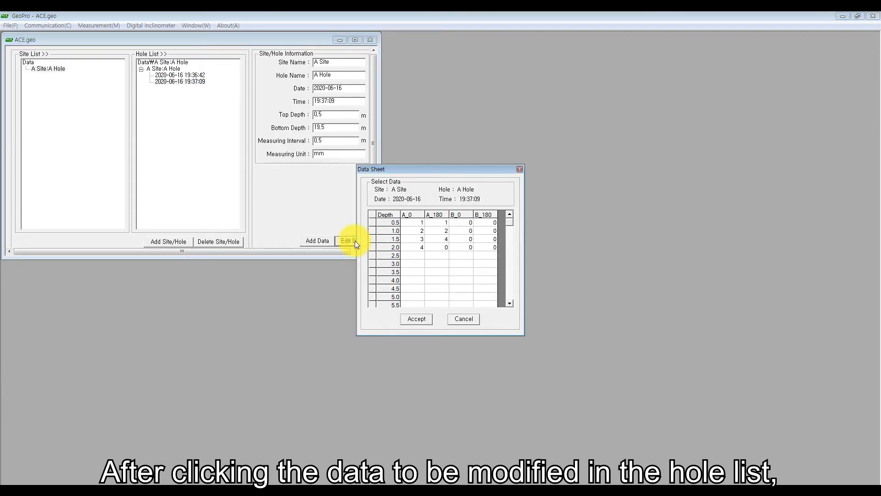
pyautogui.click(415, 221)
pyautogui.write('4')
pyautogui.click(419, 230)
pyautogui.write('3')
pyautogui.click(420, 239)
pyautogui.write('2')
pyautogui.click(420, 246)
pyautogui.write('1')
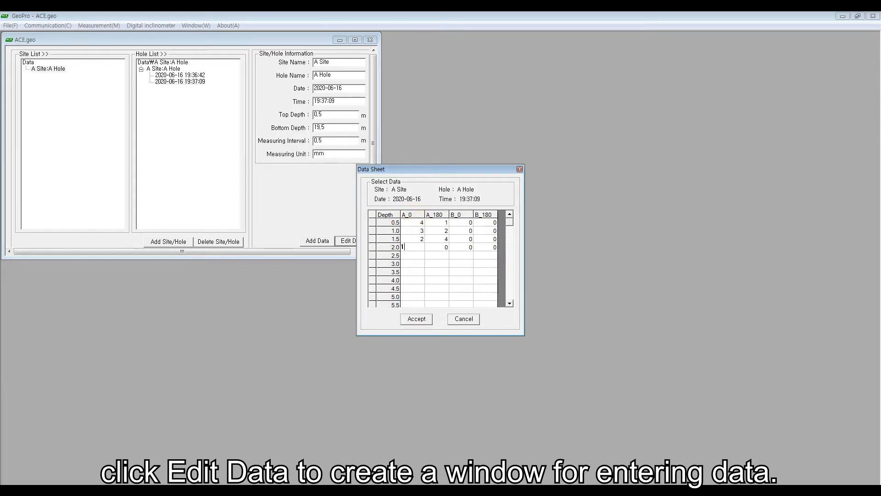
# - Set the A_180 values from depth 0.5 to 2.0 to 4, 3, 2 and 1, and accept the data sheet
pyautogui.click(445, 225)
pyautogui.write('4')
pyautogui.click(445, 231)
pyautogui.write('1')
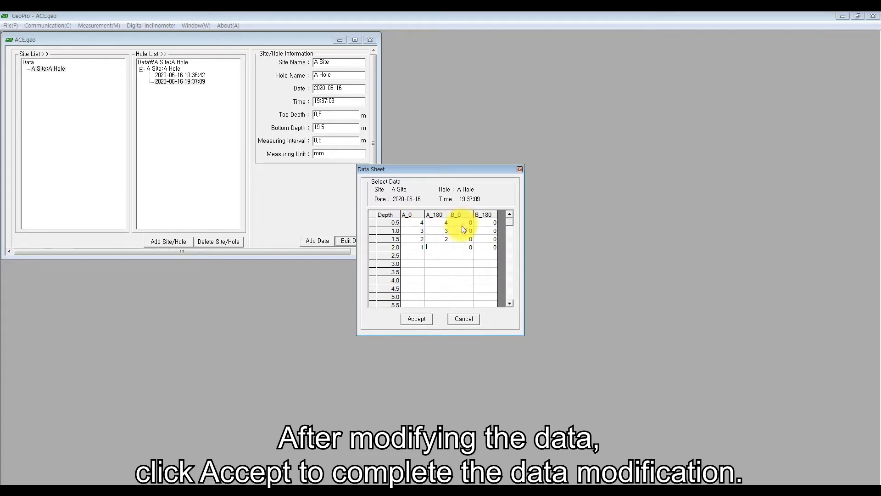
pyautogui.click(422, 318)
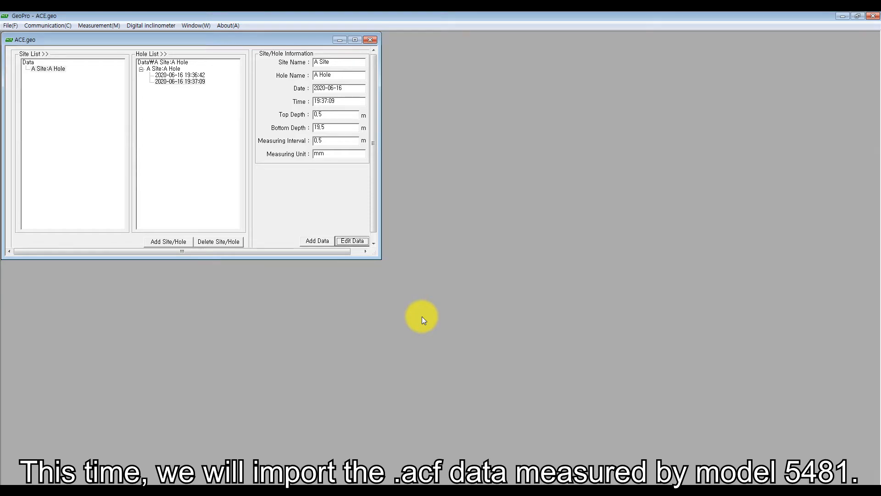
# - Open the digital inclinometer file "A site_A hole.acf" and export its data to a .csv file
pyautogui.click(151, 26)
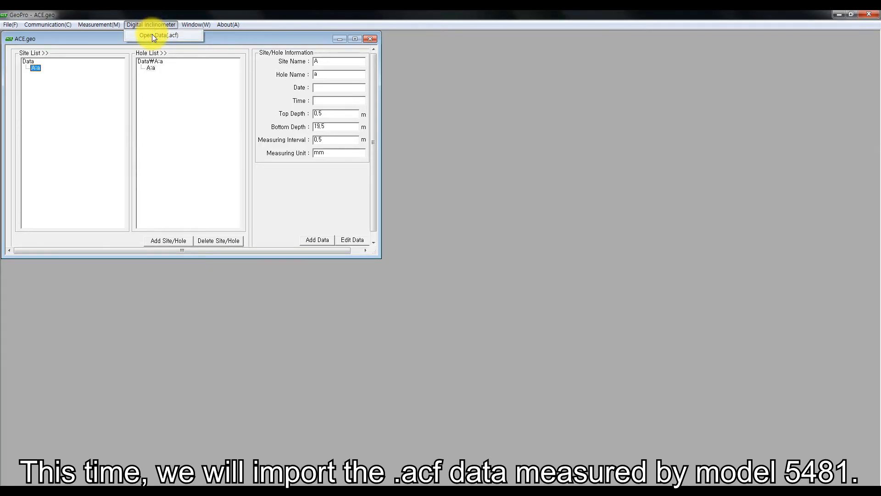
pyautogui.click(152, 35)
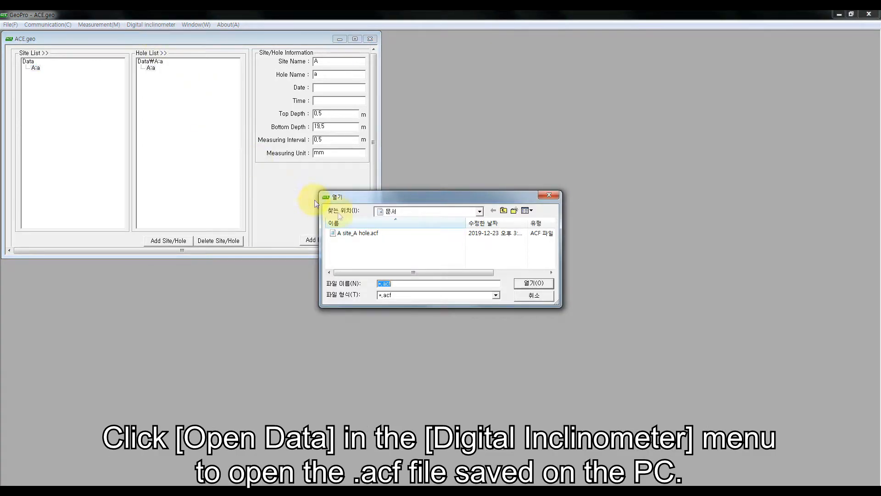
pyautogui.click(359, 233)
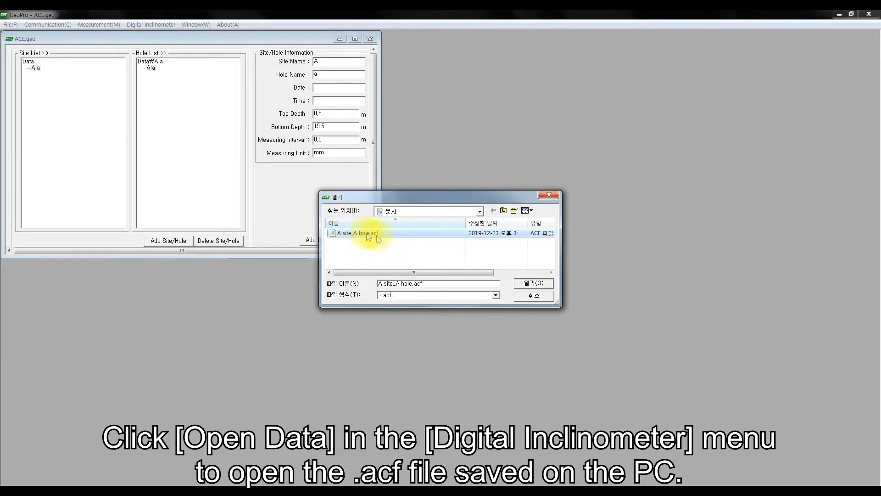
pyautogui.click(527, 283)
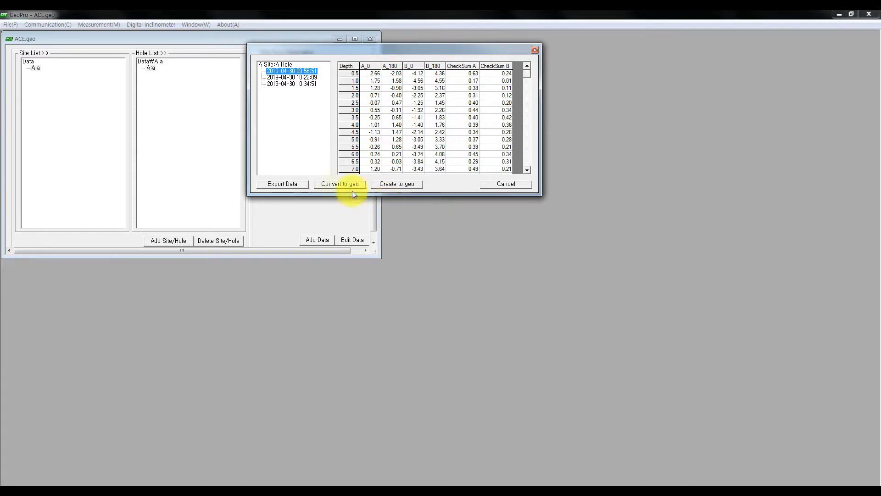
pyautogui.click(290, 183)
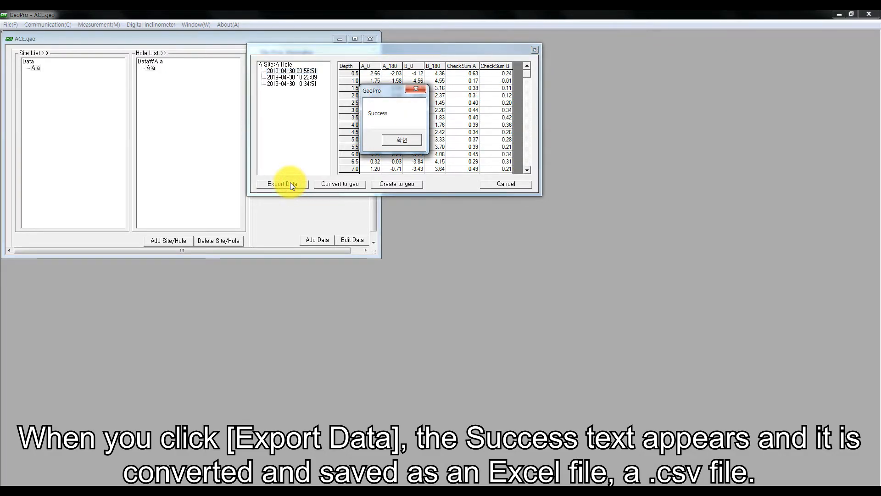
pyautogui.click(397, 143)
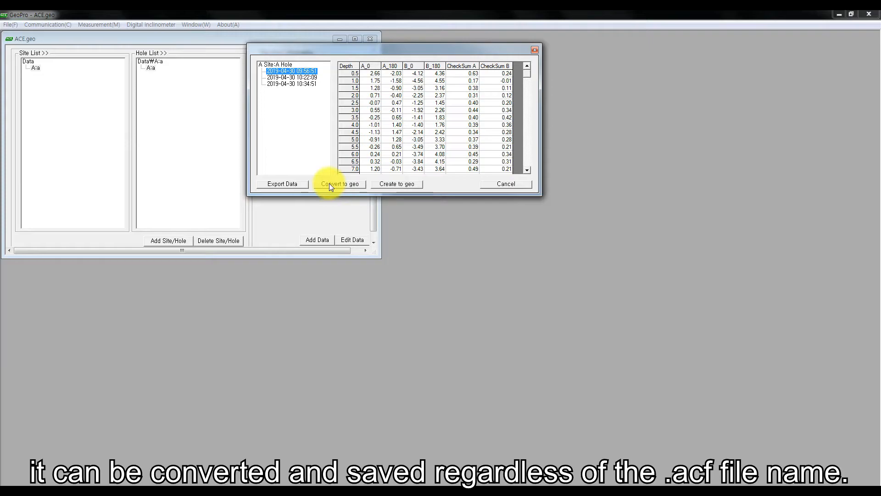
# - Convert the .acf data to geo under the existing A:a hole and check the imported 2019-04-30 records
pyautogui.click(329, 183)
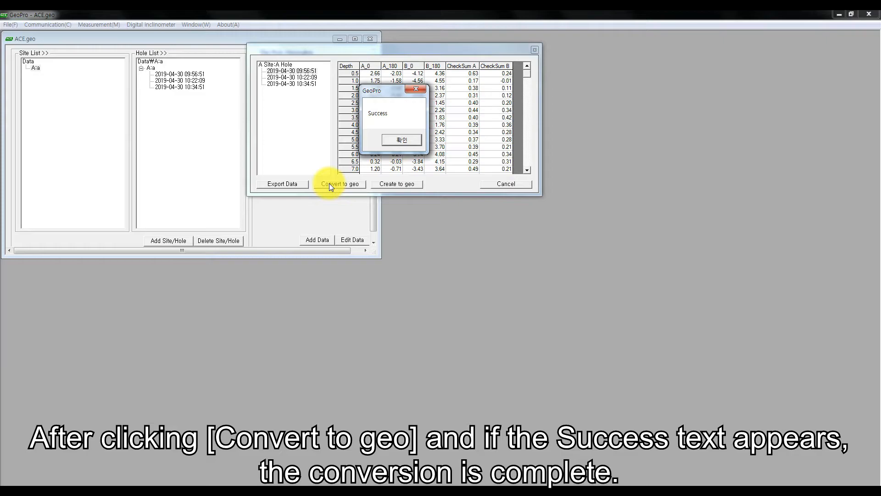
pyautogui.click(410, 143)
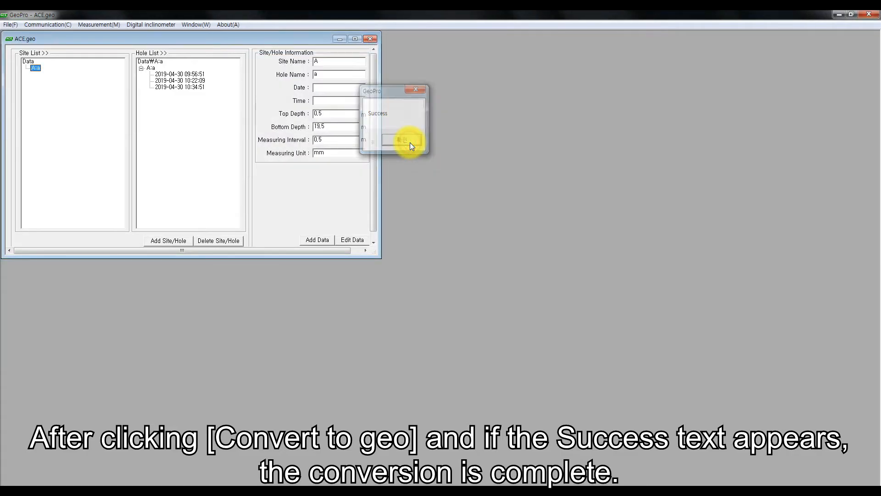
pyautogui.click(194, 76)
pyautogui.click(196, 81)
pyautogui.click(198, 86)
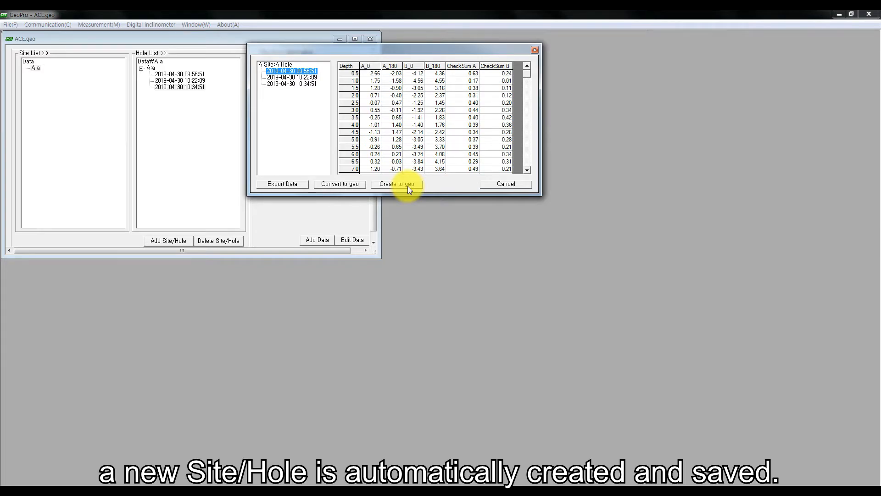
# - Create a new site/hole in the geo file from the .acf data and select A Site:A Hole
pyautogui.click(407, 186)
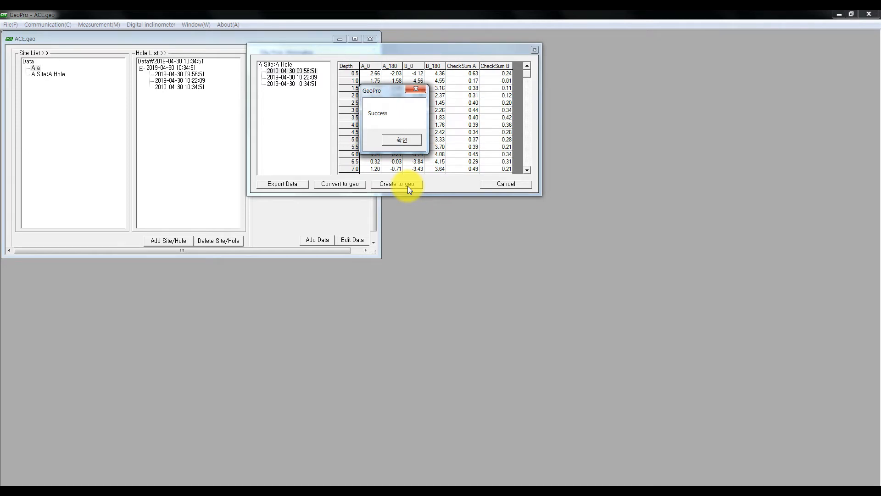
pyautogui.click(398, 142)
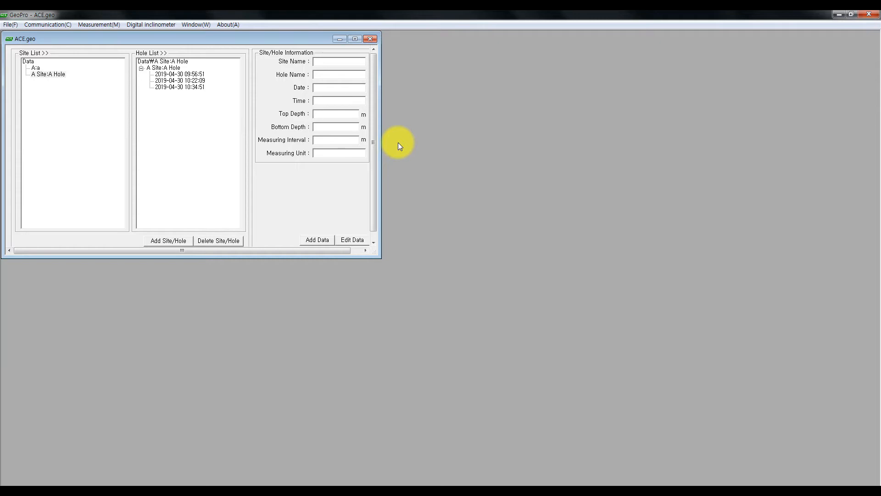
pyautogui.click(64, 74)
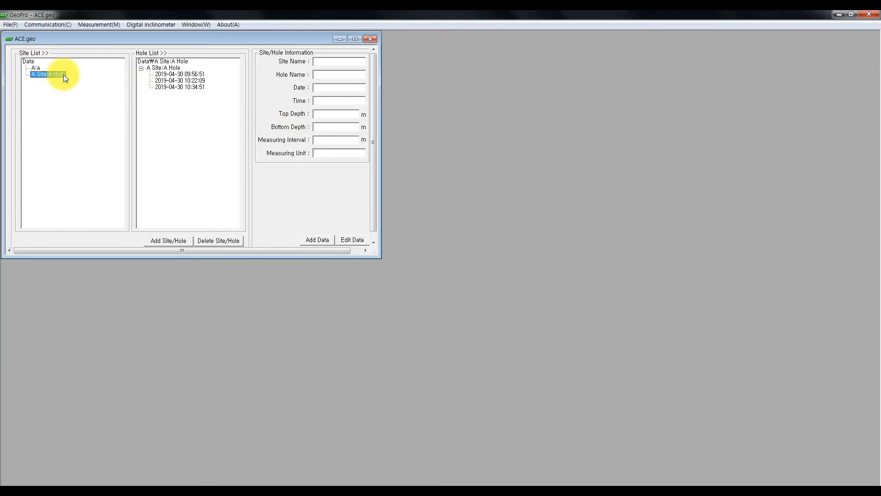
pyautogui.click(180, 75)
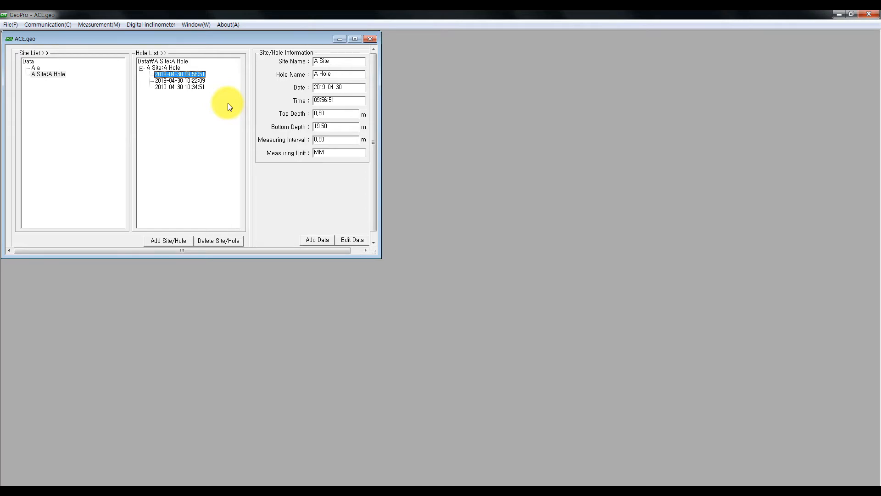
pyautogui.rightClick(198, 73)
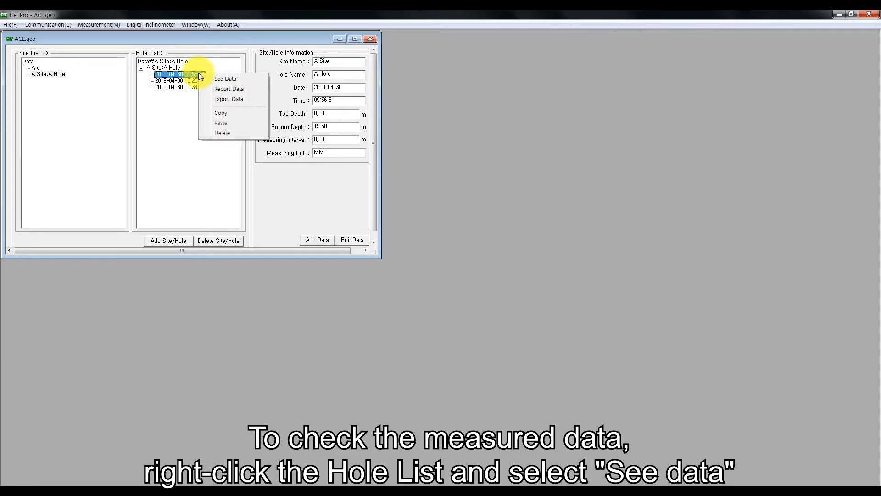
pyautogui.click(222, 78)
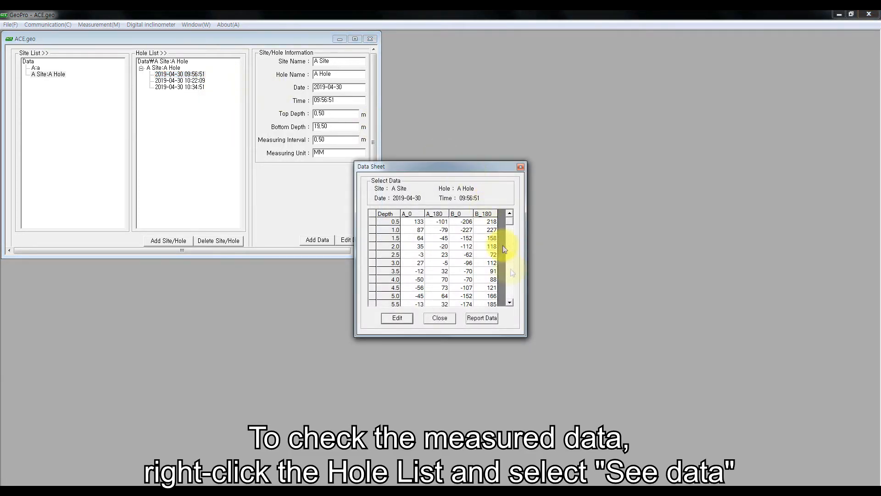
pyautogui.click(510, 303)
pyautogui.moveTo(512, 303); pyautogui.dragTo(512, 303)
pyautogui.moveTo(508, 212); pyautogui.dragTo(508, 213)
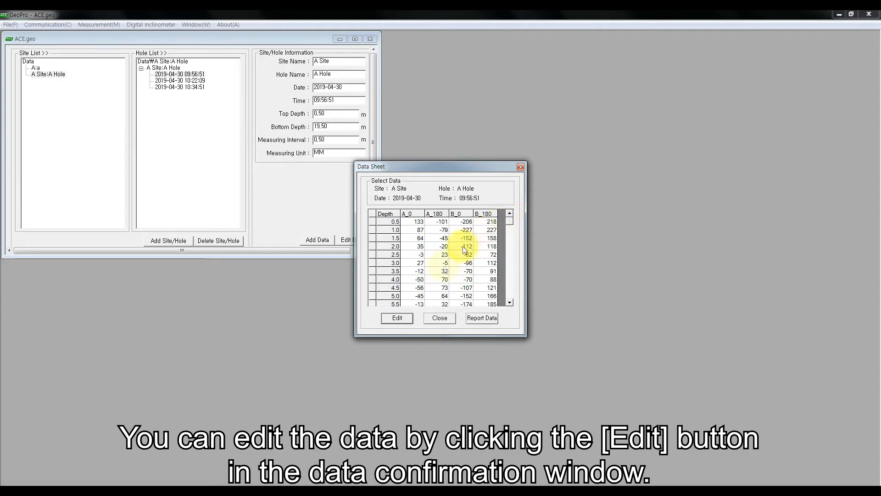
# - Edit the record's A_0 values to 132 at depth 0.5 and 86 at depth 1.0, and accept the changes
pyautogui.click(406, 318)
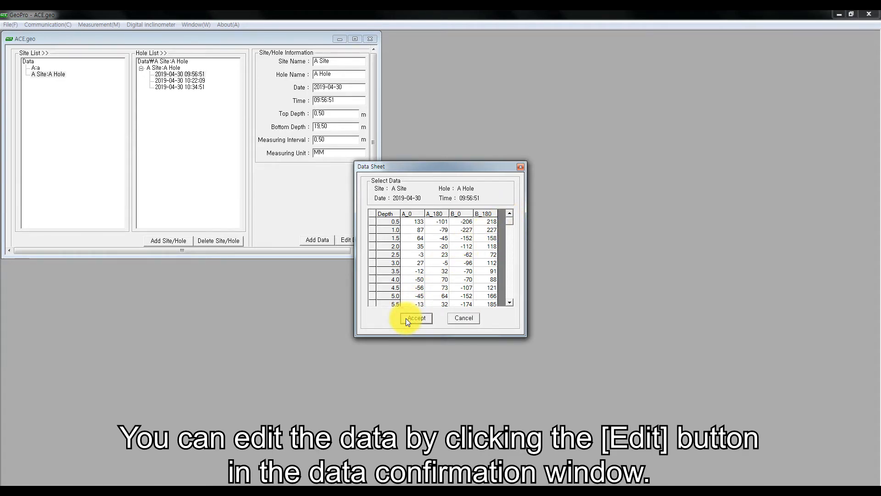
pyautogui.click(420, 223)
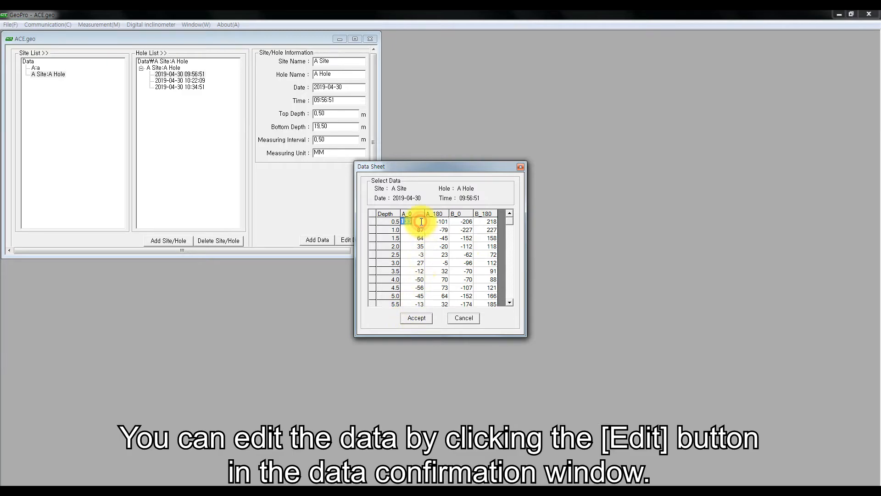
pyautogui.write('132')
pyautogui.click(421, 230)
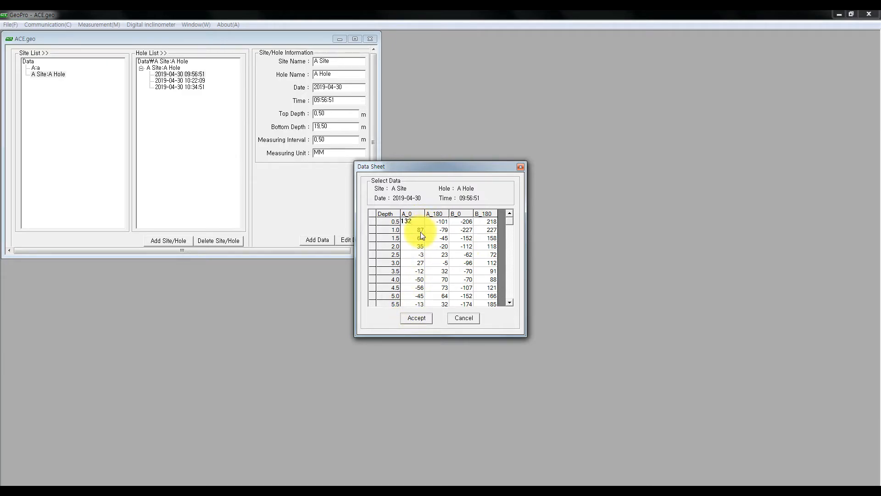
pyautogui.write('86')
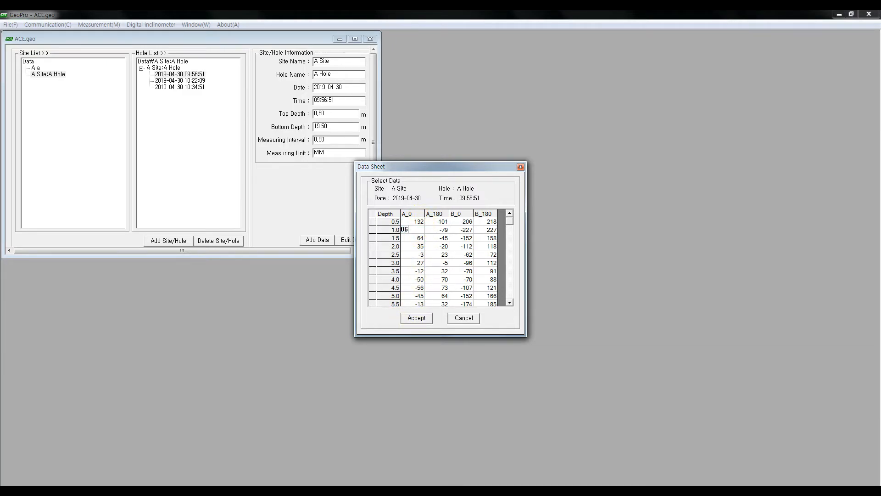
pyautogui.click(419, 318)
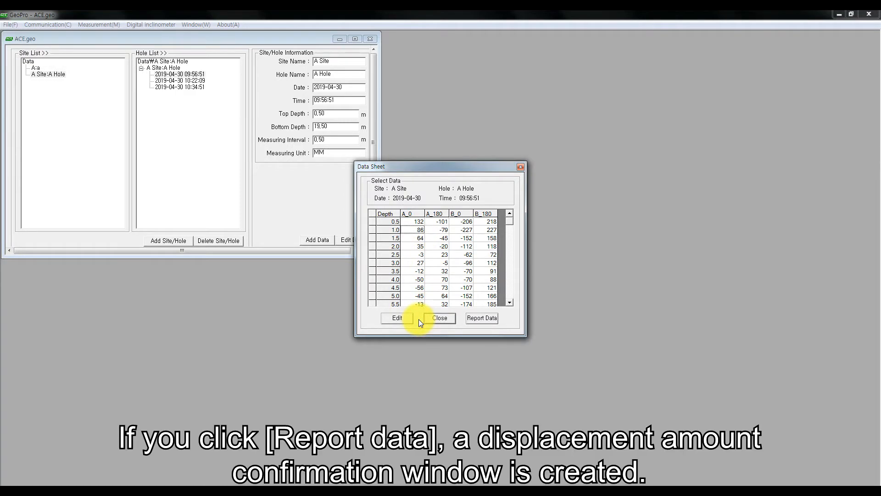
pyautogui.click(477, 318)
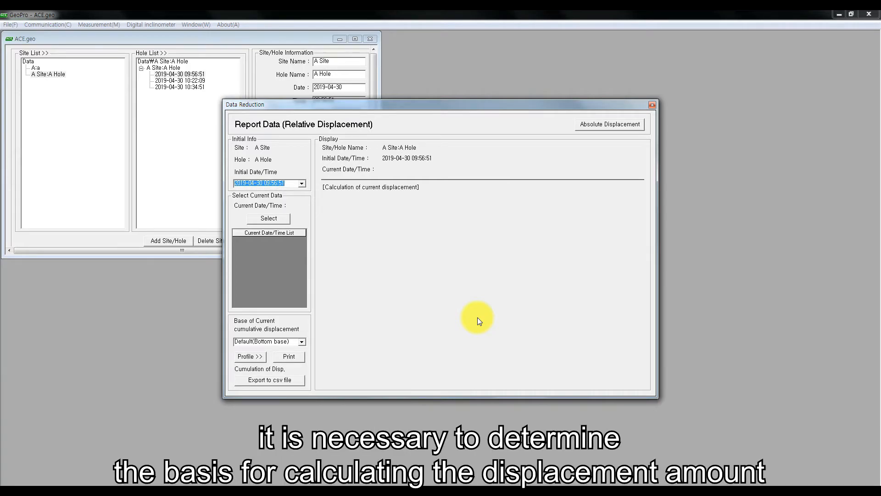
pyautogui.click(302, 184)
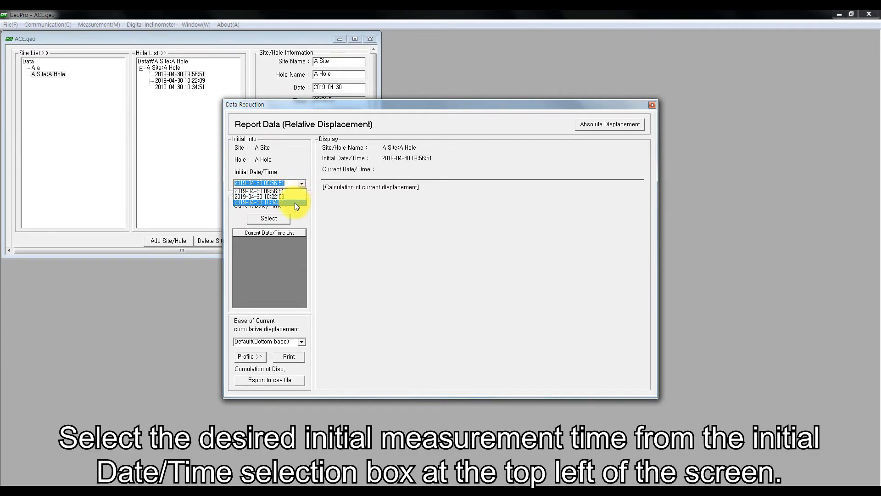
pyautogui.click(296, 191)
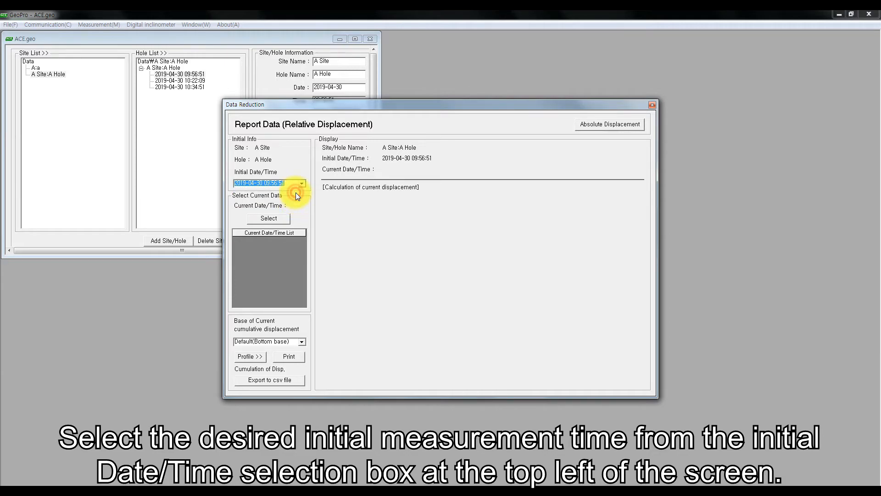
# - Select the 2019-04-30 records 09:56:51, 10:22:09 and 10:34:51 as the report's current data
pyautogui.click(281, 218)
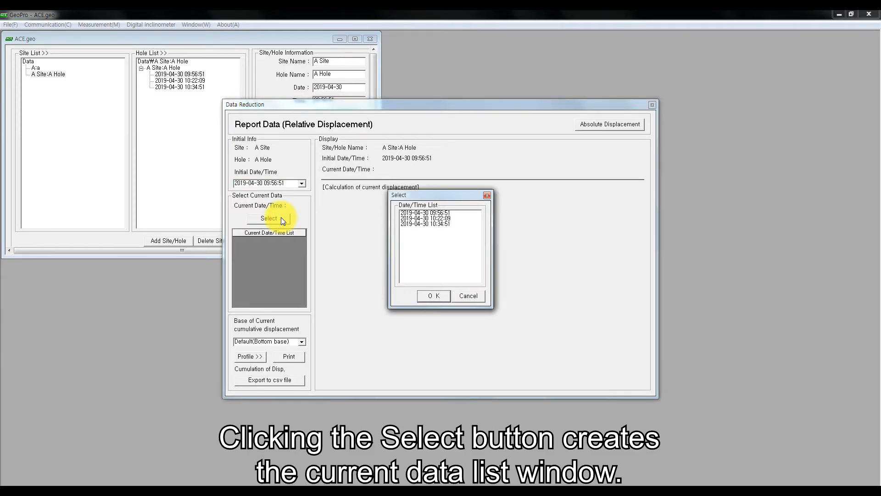
pyautogui.click(426, 213)
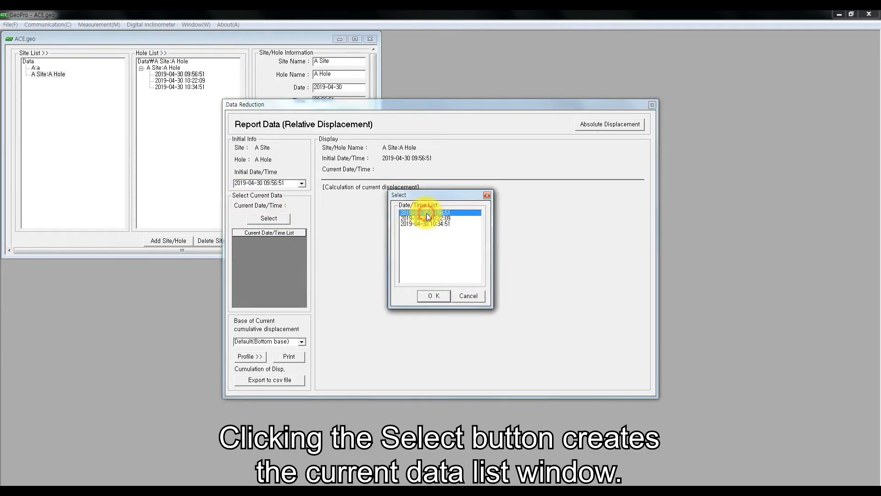
pyautogui.keyDown('shift'); pyautogui.click(427, 219); pyautogui.keyUp('shift')
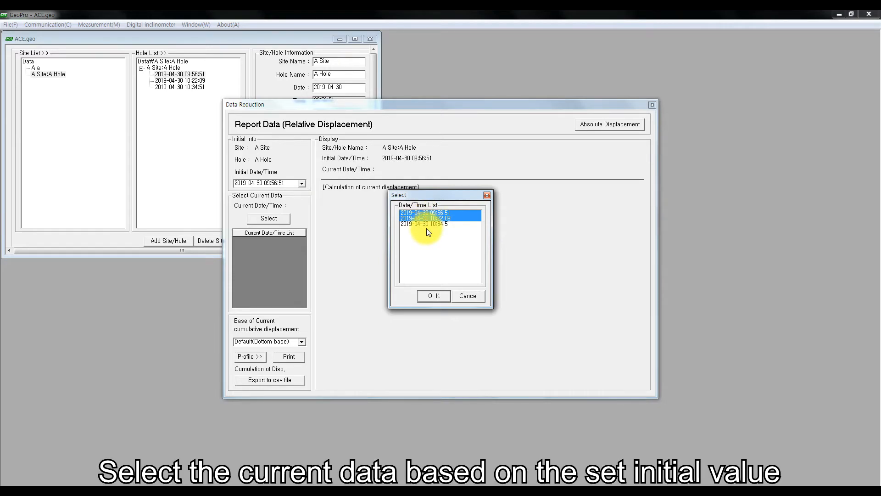
pyautogui.keyDown('shift'); pyautogui.click(427, 224); pyautogui.keyUp('shift')
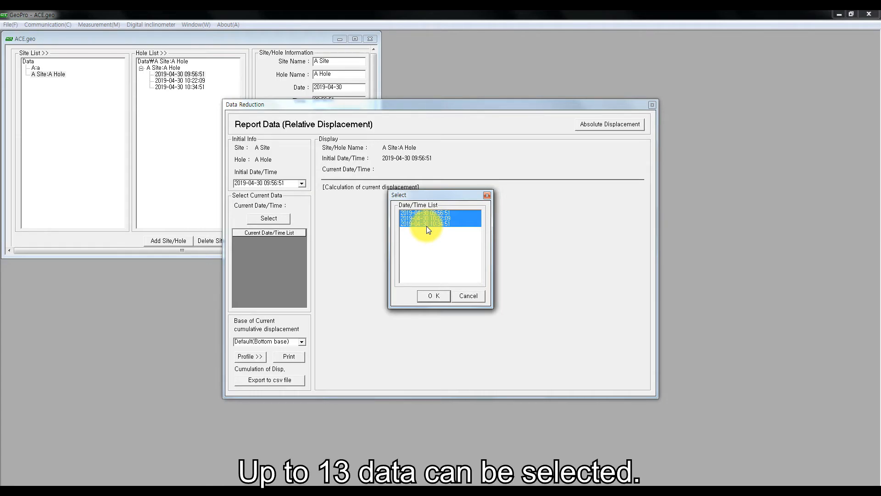
pyautogui.click(433, 296)
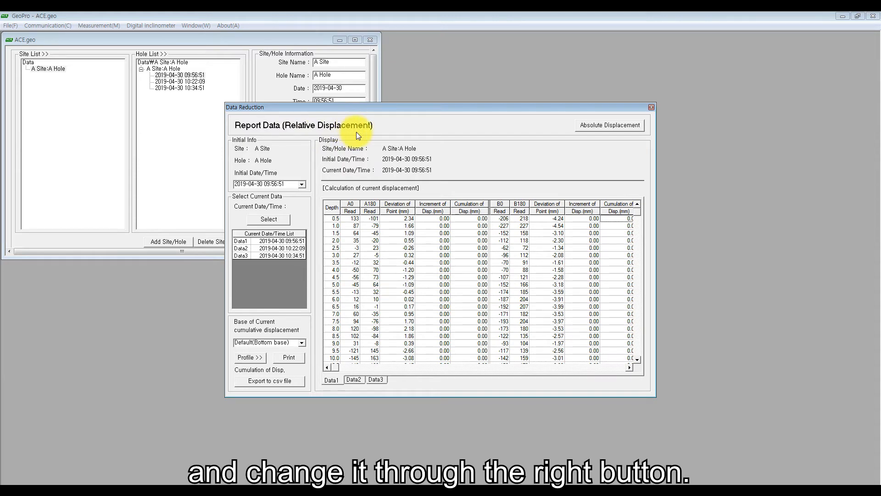
# - View the report as absolute displacement and return it to relative displacement
pyautogui.click(601, 127)
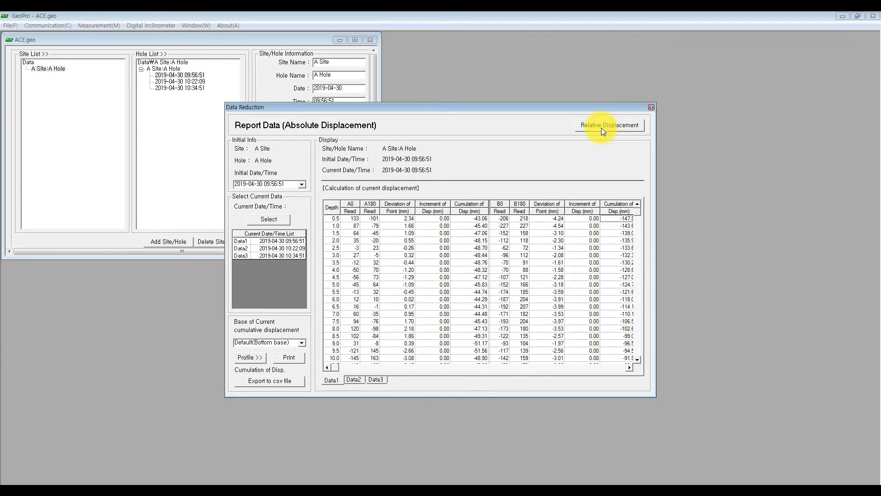
pyautogui.click(601, 127)
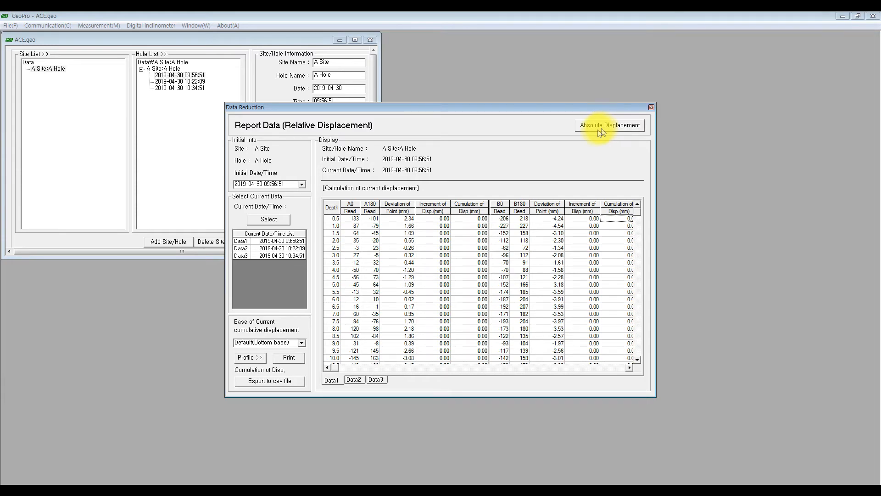
# - Check the report's CSV export and print settings, closing both without saving or printing
pyautogui.click(285, 382)
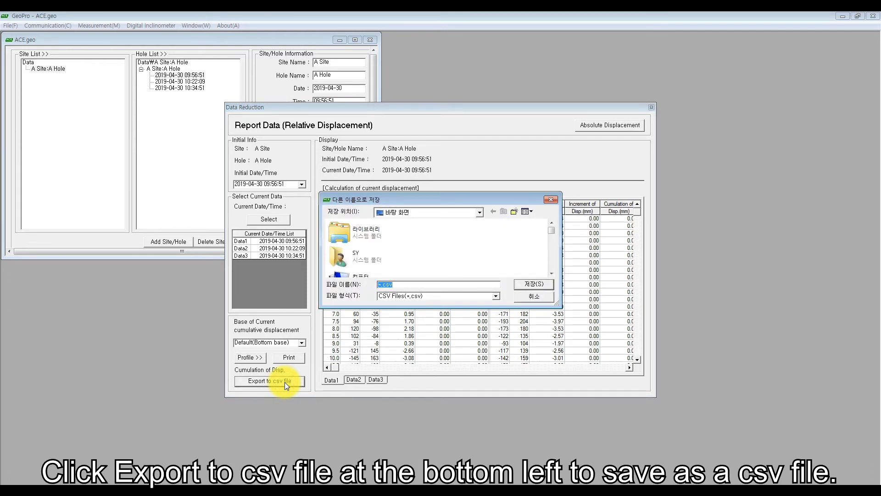
pyautogui.click(518, 296)
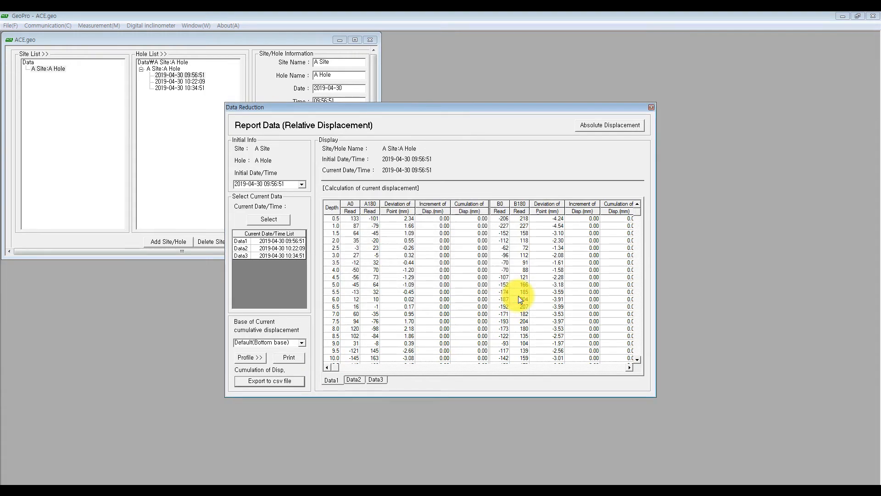
pyautogui.click(295, 358)
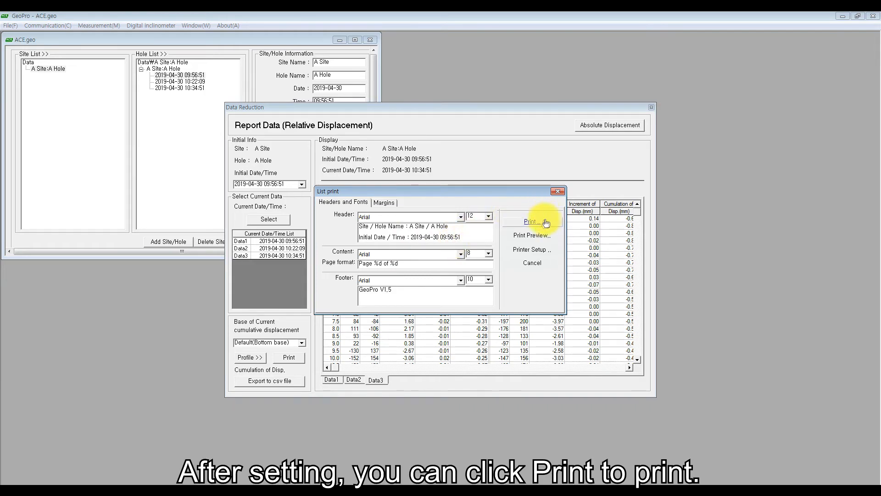
pyautogui.click(557, 191)
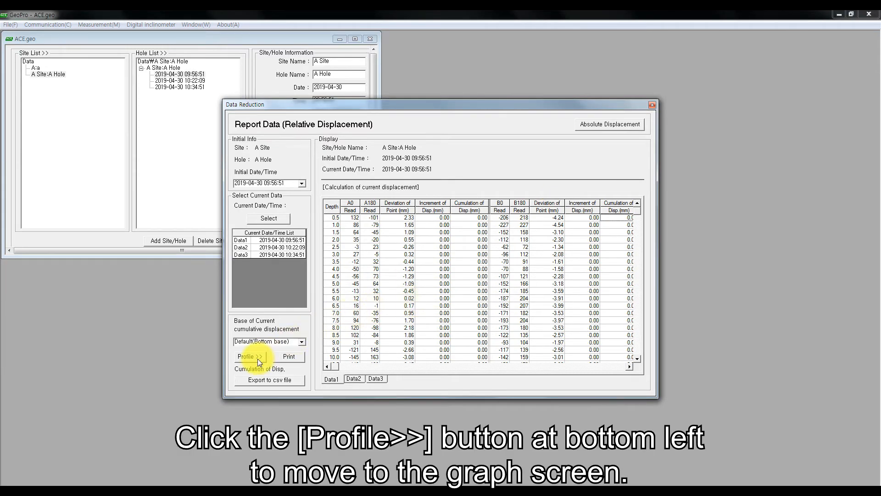
# - Open the displacement profile graphs and set both the A-axis and B-axis scales to a minimum of -3 and maximum of 3
pyautogui.click(257, 359)
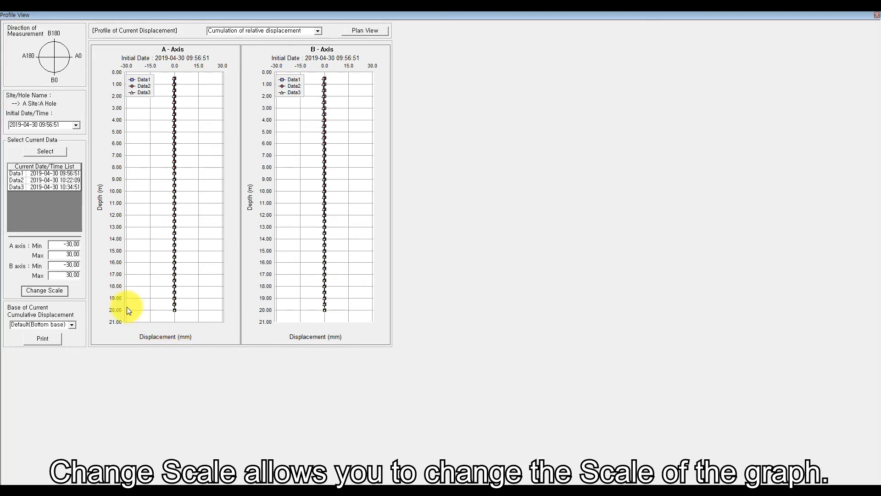
pyautogui.doubleClick(73, 245)
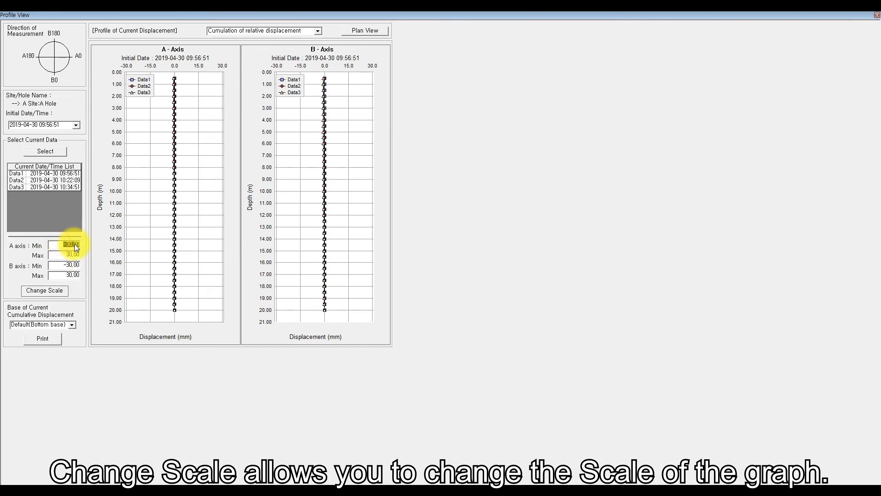
pyautogui.write('-3')
pyautogui.press('Tab')
pyautogui.write('3')
pyautogui.press('Tab')
pyautogui.write('-3')
pyautogui.press('Tab')
pyautogui.write('3')
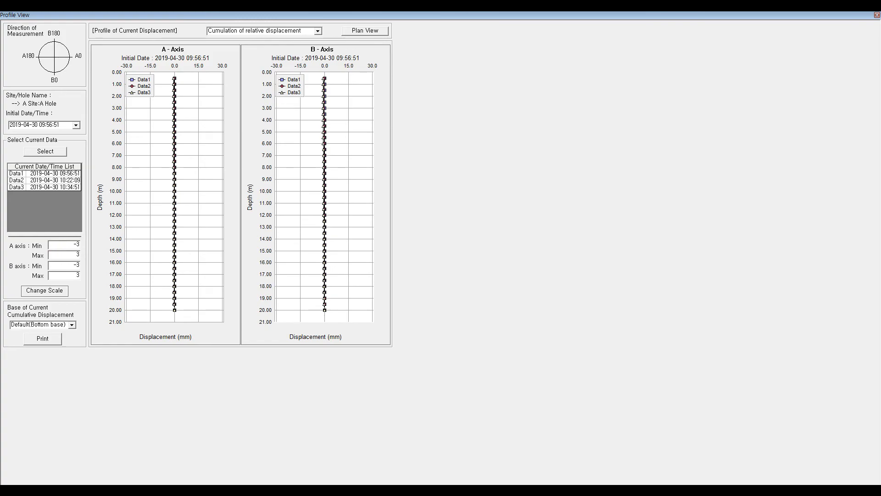
pyautogui.click(63, 292)
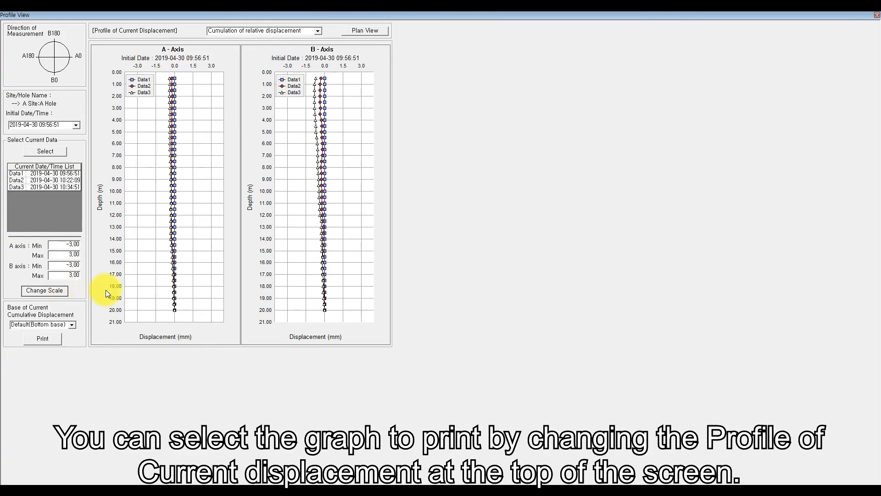
# - View the profile graphs as cumulation of absolute displacement and return them to cumulation of relative displacement
pyautogui.click(319, 31)
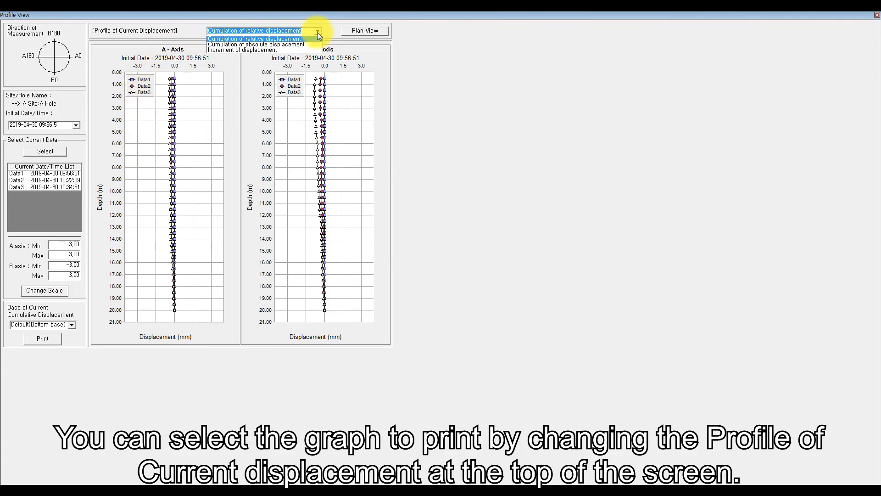
pyautogui.click(312, 44)
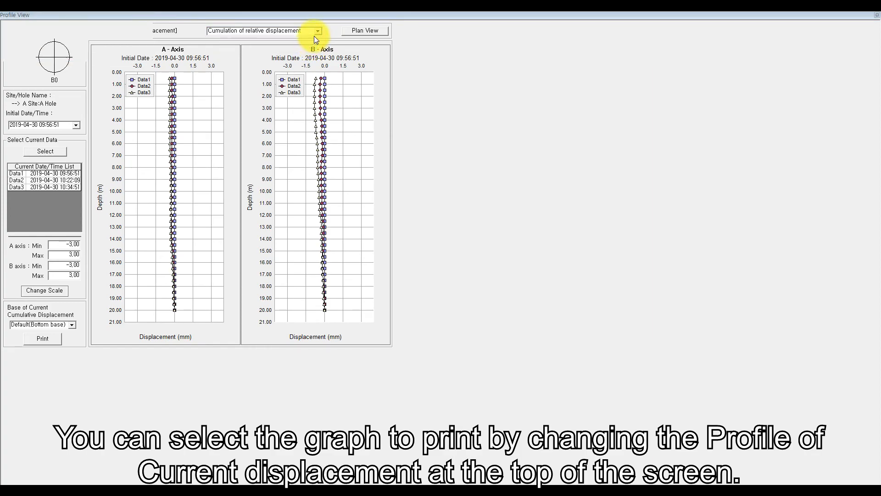
pyautogui.click(319, 32)
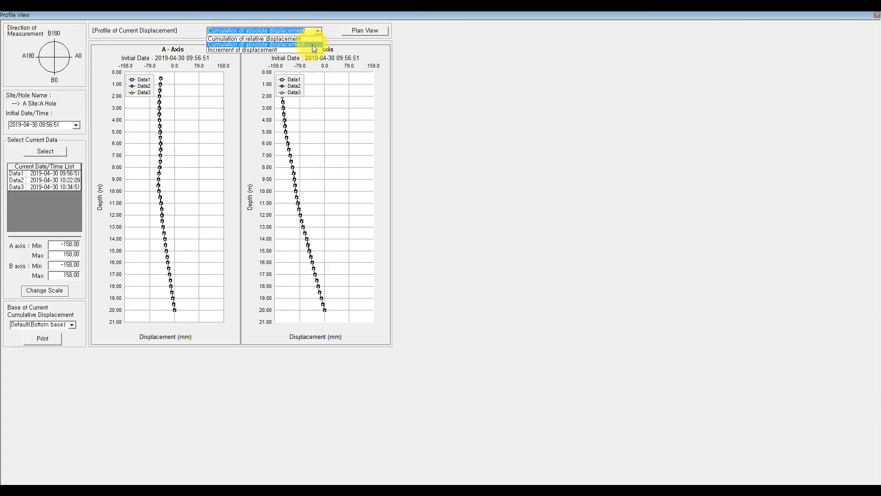
pyautogui.click(312, 47)
pyautogui.click(319, 30)
pyautogui.click(319, 39)
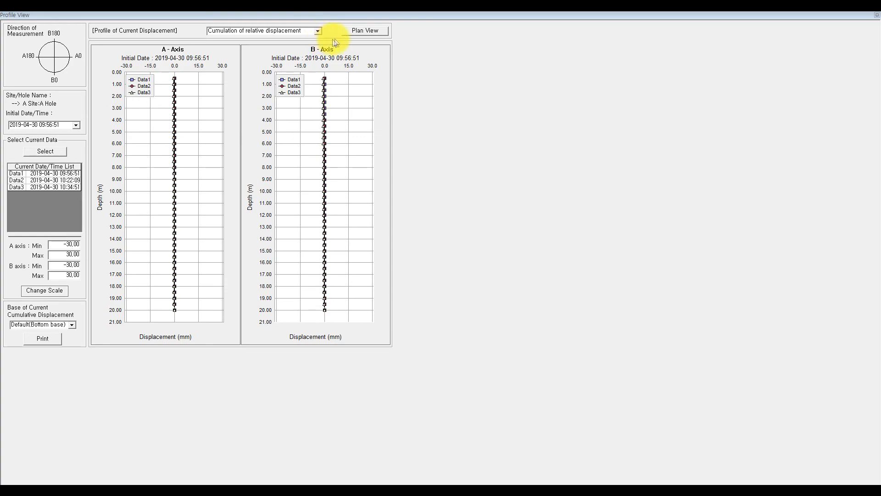
# - Check the displacement in plan view, and open the print preview of the profile graphs
pyautogui.click(366, 31)
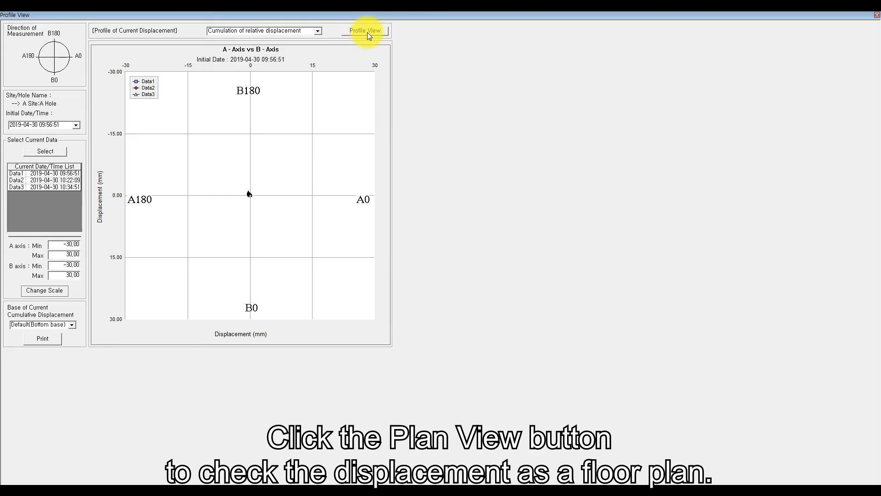
pyautogui.click(367, 31)
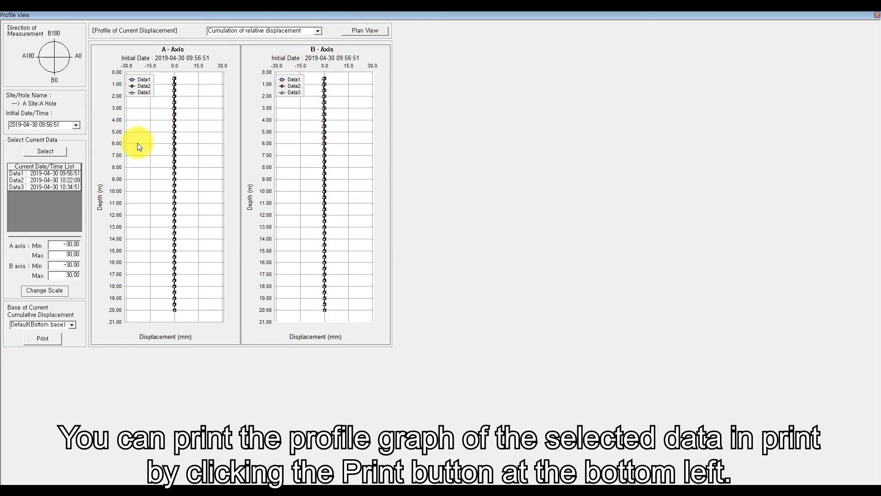
pyautogui.click(42, 339)
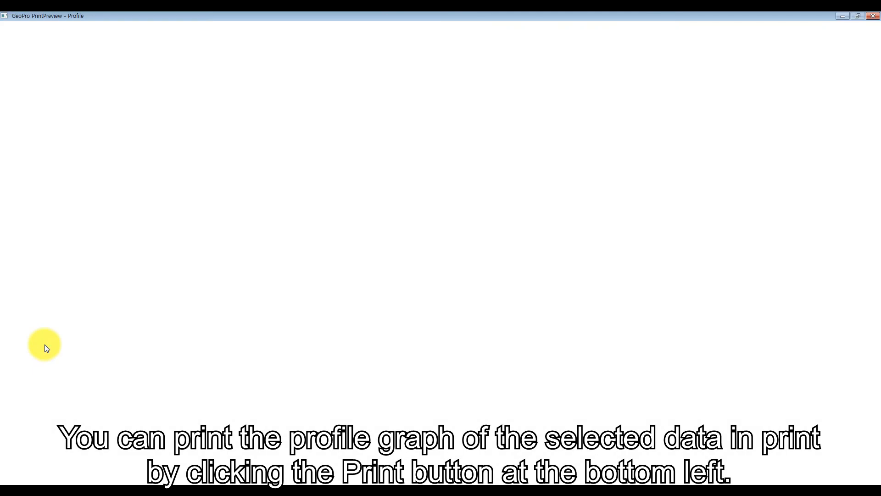